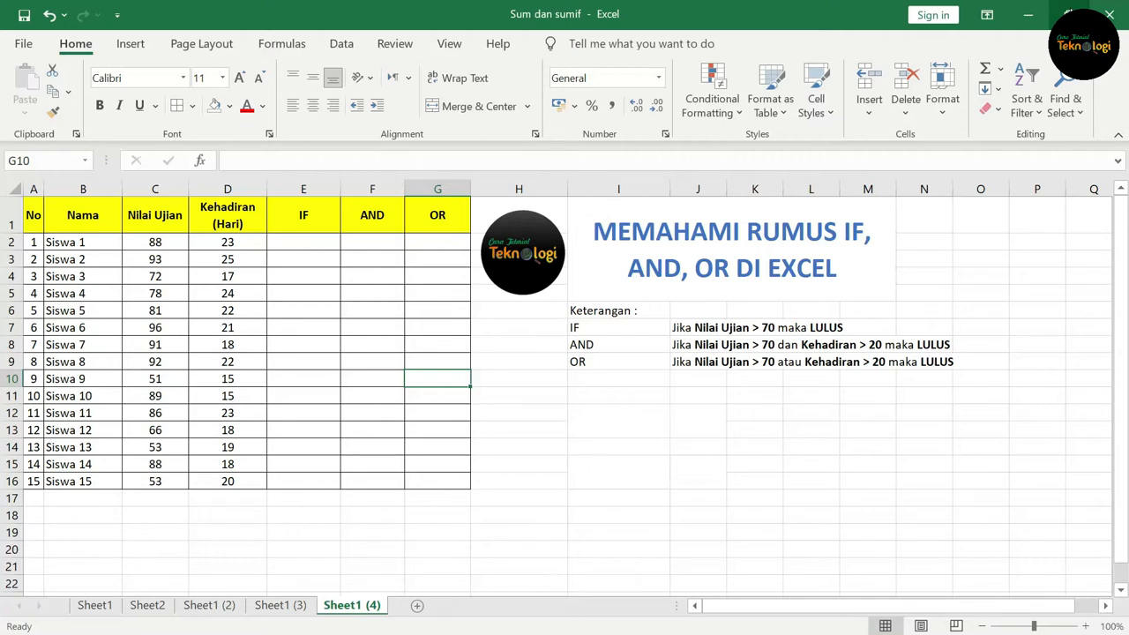
Step: In E2, enter an IF formula returning "LULUS" when C2 is above 70 and "TIDAK LULUS" otherwise
{"action": "left_click", "coordinate": [634, 330]}
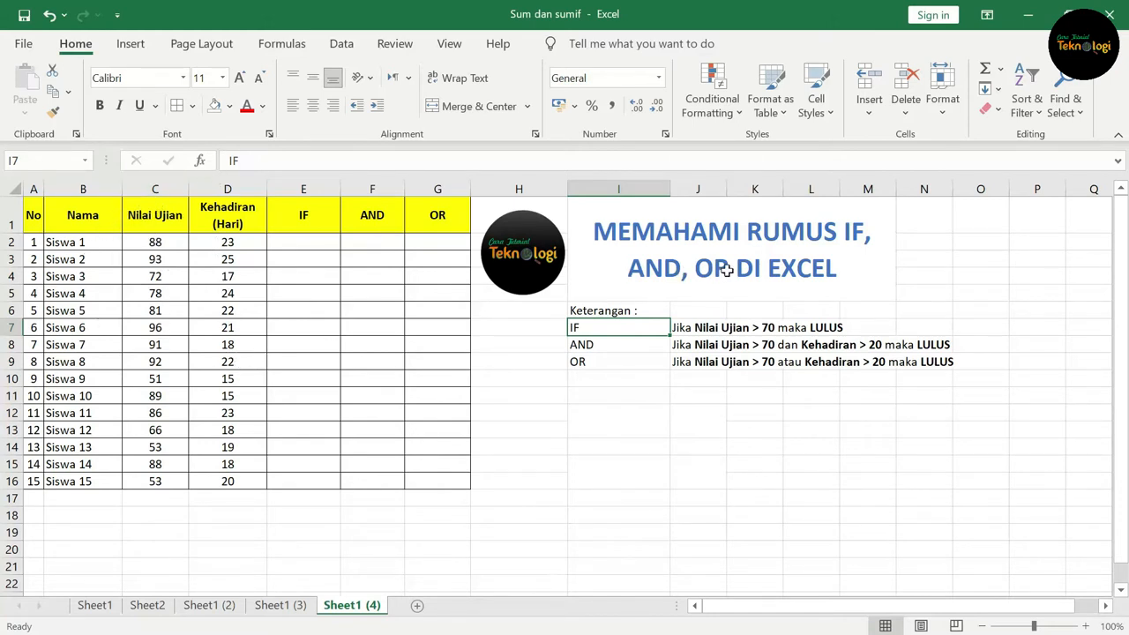
{"action": "left_click", "coordinate": [693, 330]}
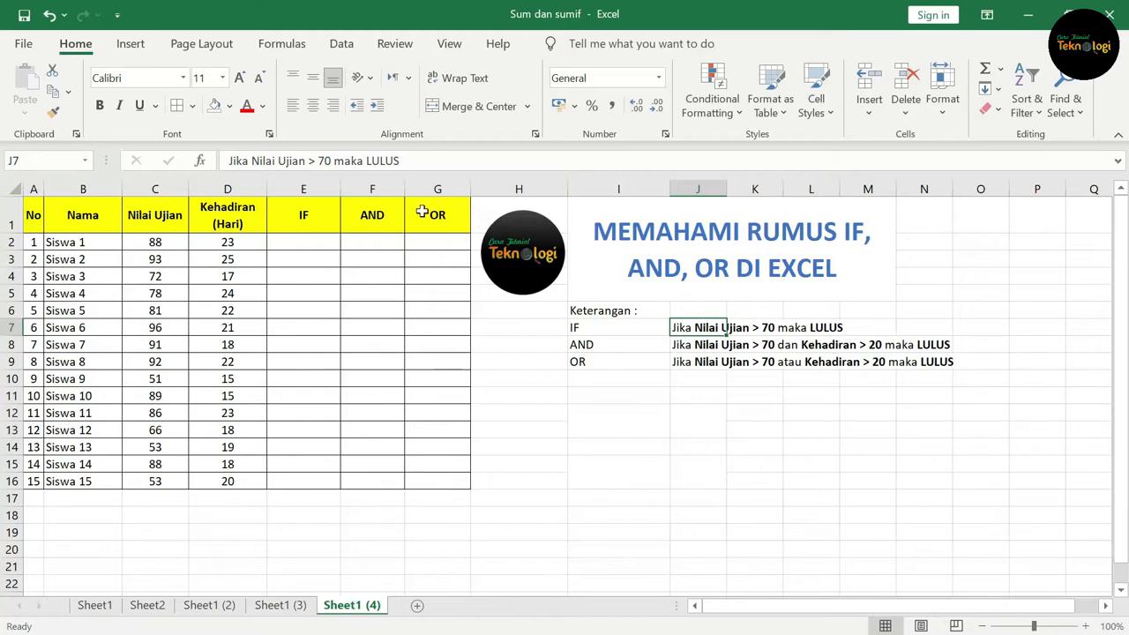
{"action": "left_click", "coordinate": [319, 244]}
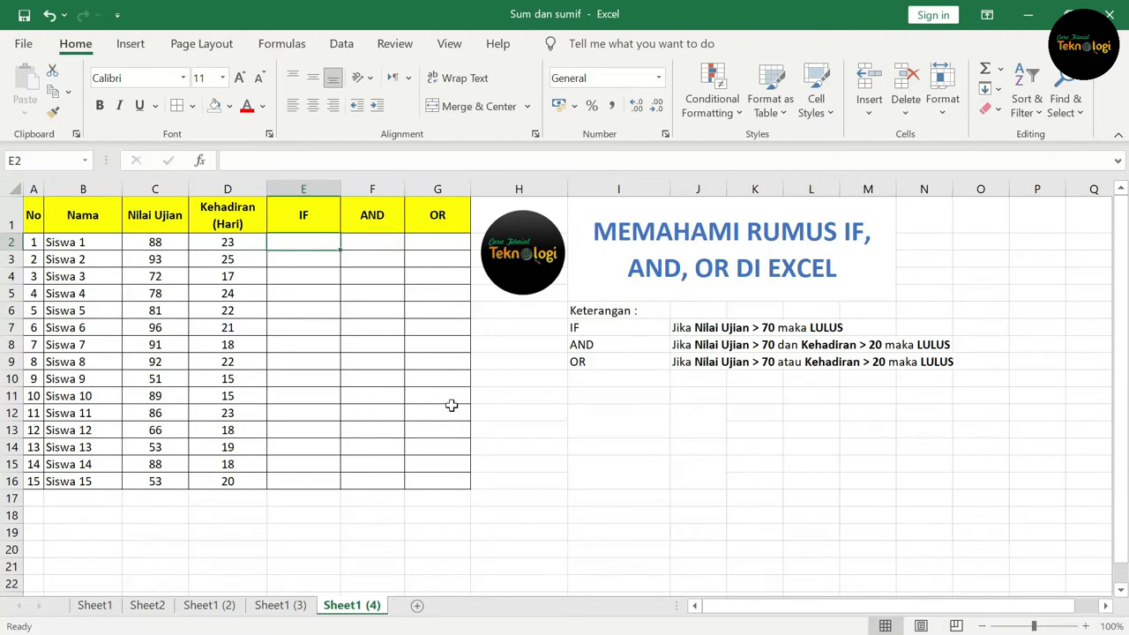
{"action": "type", "text": "="}
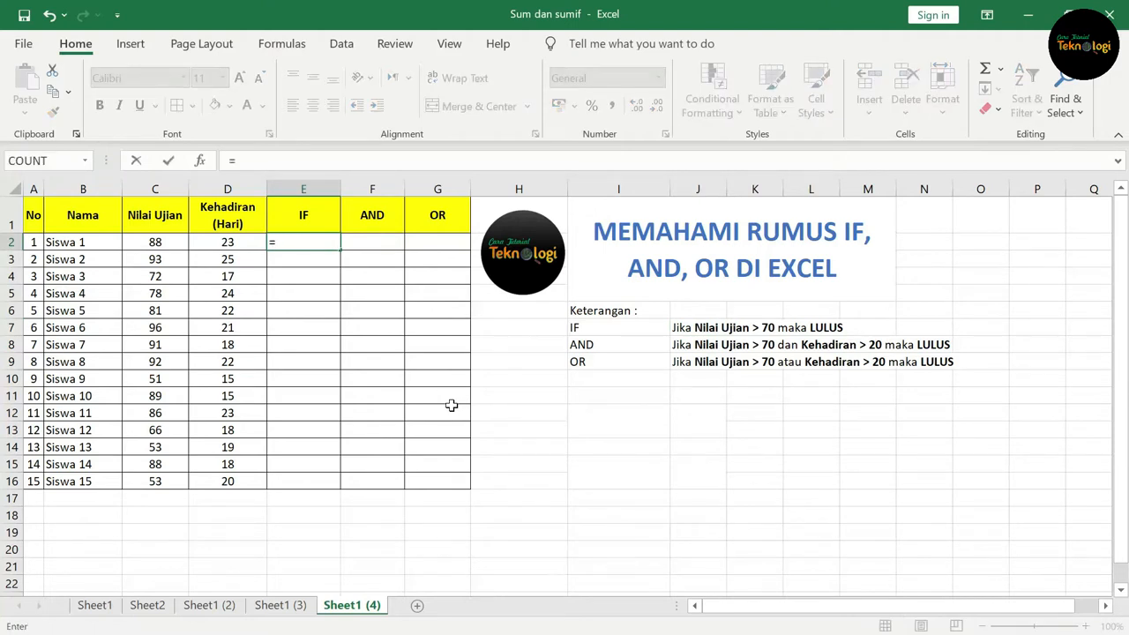
{"action": "type", "text": "if("}
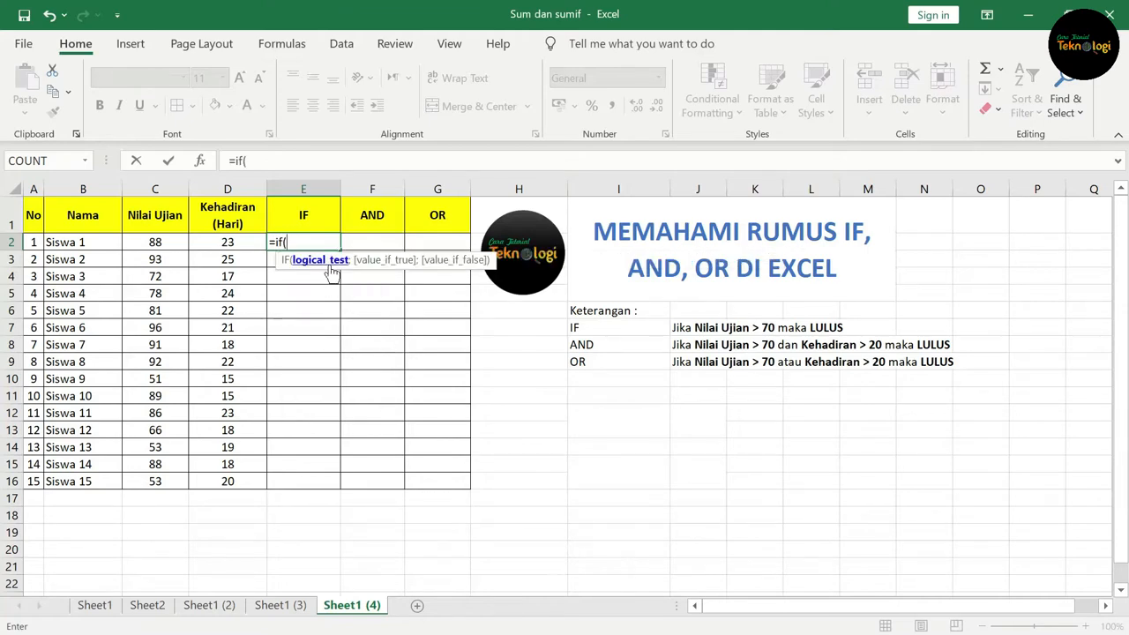
{"action": "left_click", "coordinate": [152, 244]}
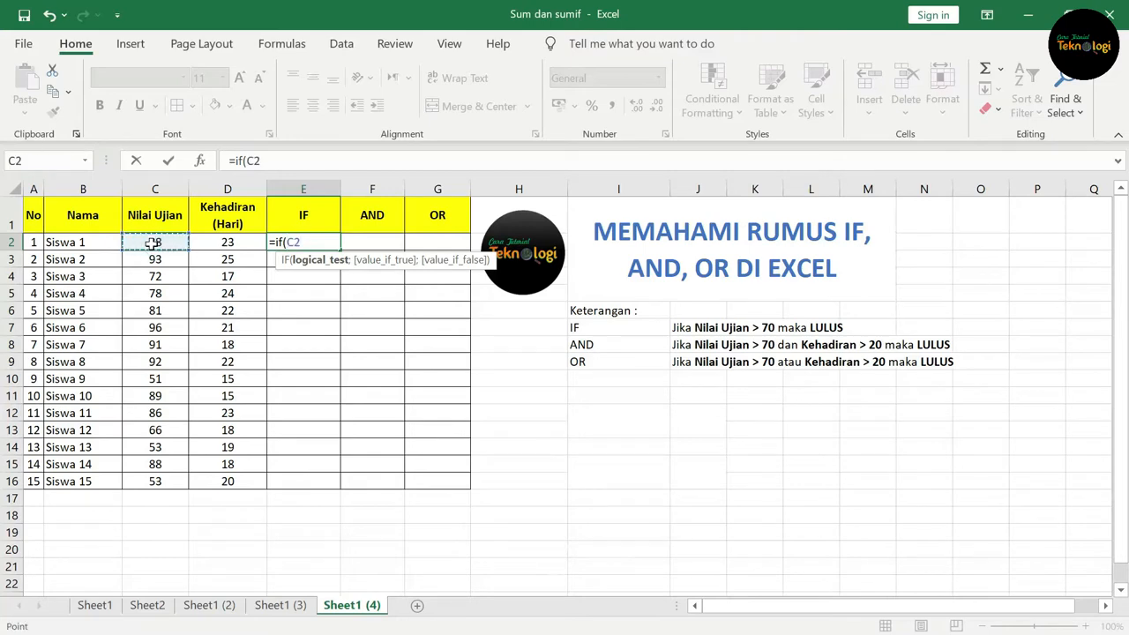
{"action": "type", "text": ">70;"}
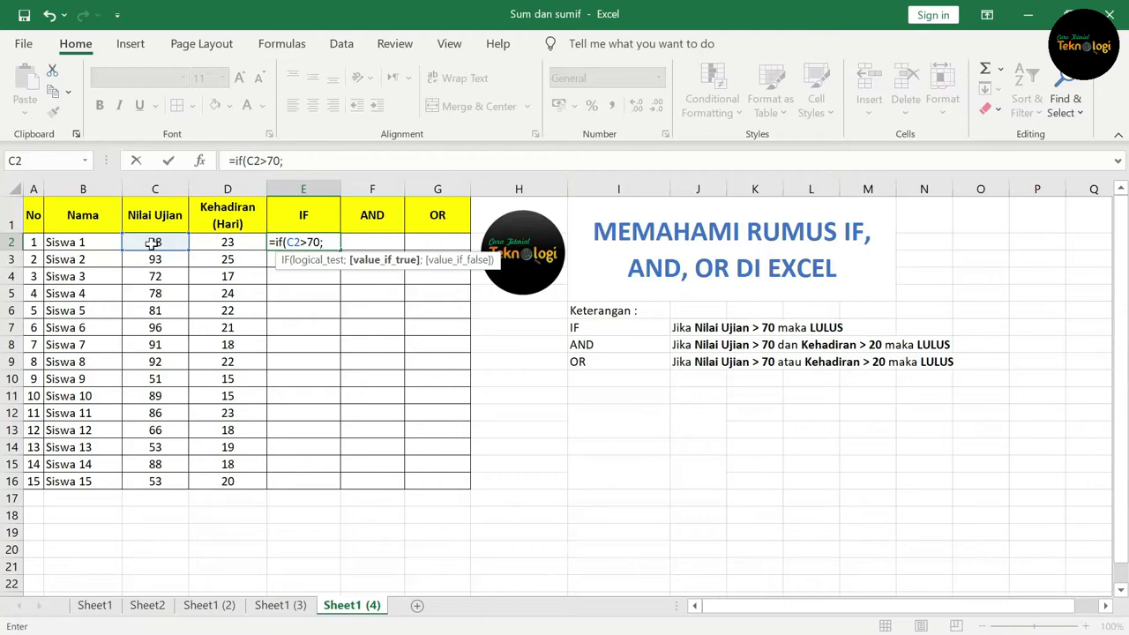
{"action": "type", "text": "\"LULUS\";"}
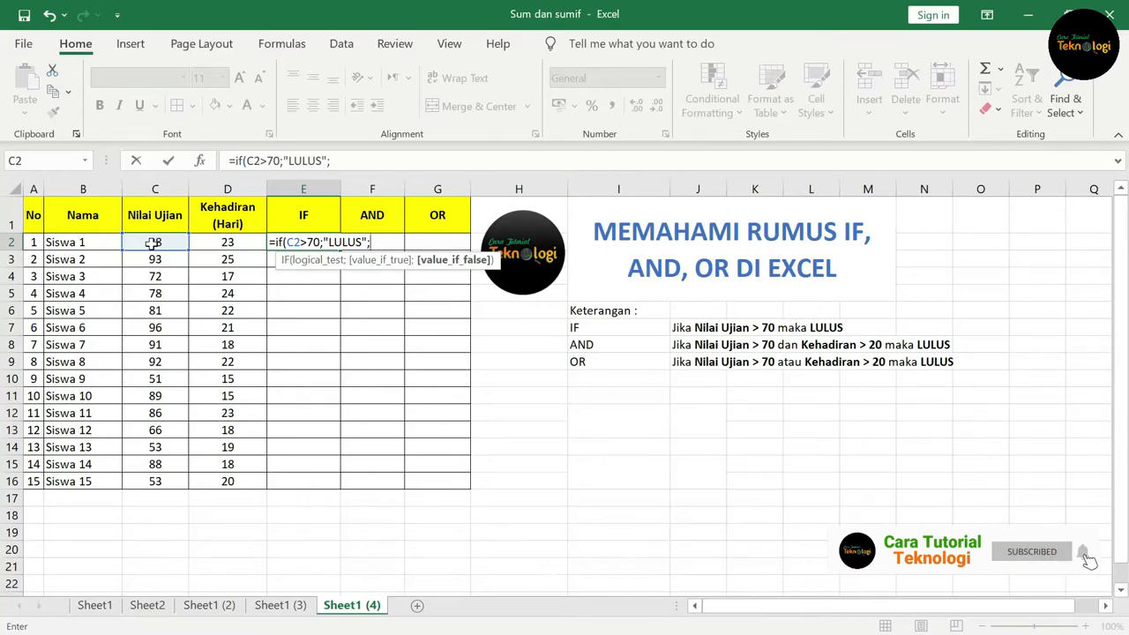
{"action": "type", "text": "\"TI"}
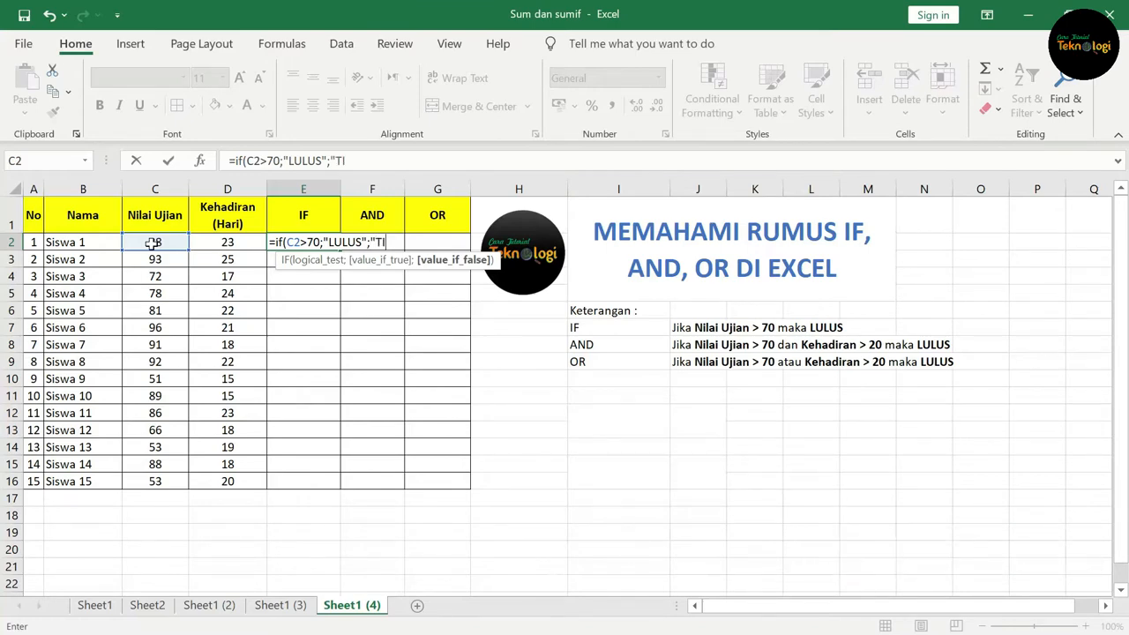
{"action": "type", "text": "DAK LULUS"}
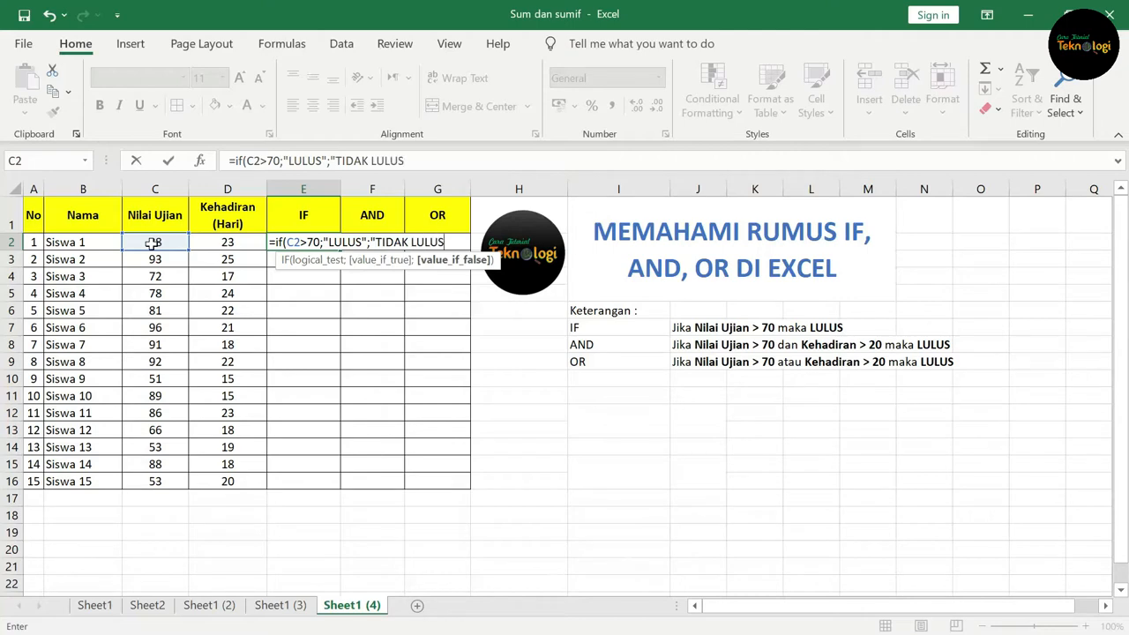
{"action": "type", "text": "\")"}
{"action": "key", "text": "Return"}
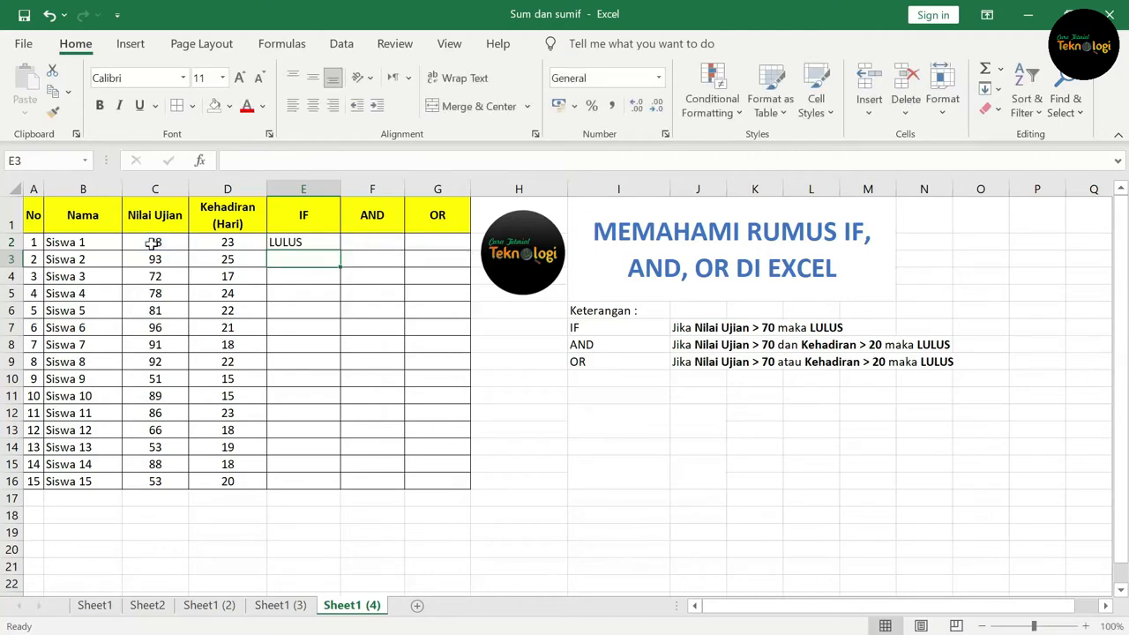
Step: Fill the IF formula from E2 down through E16
{"action": "left_click", "coordinate": [167, 242]}
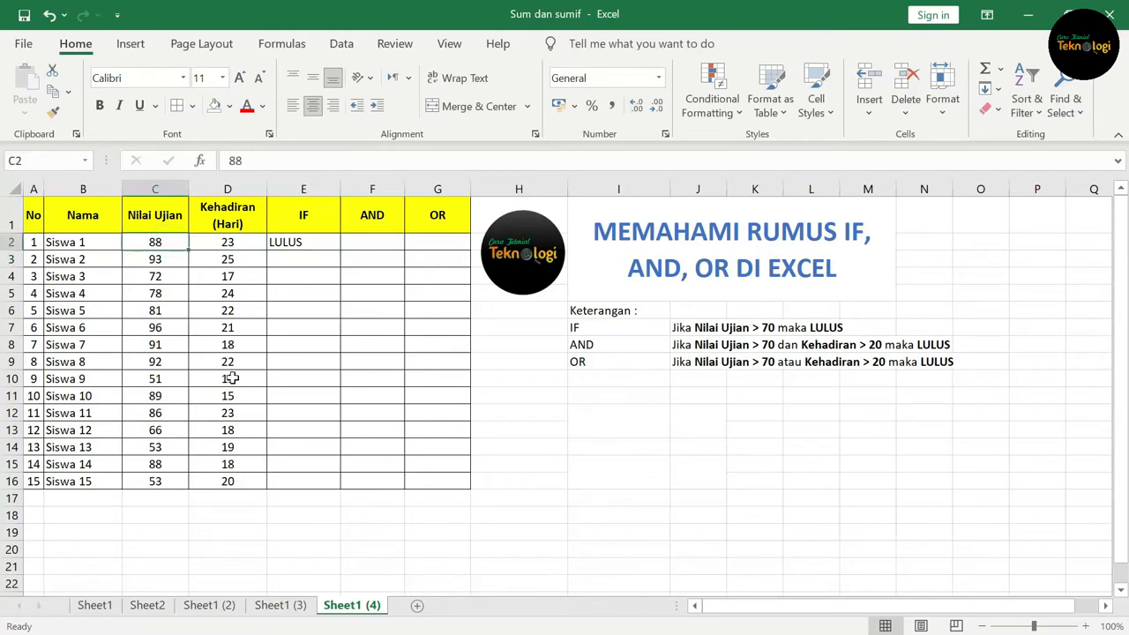
{"action": "left_click", "coordinate": [331, 240]}
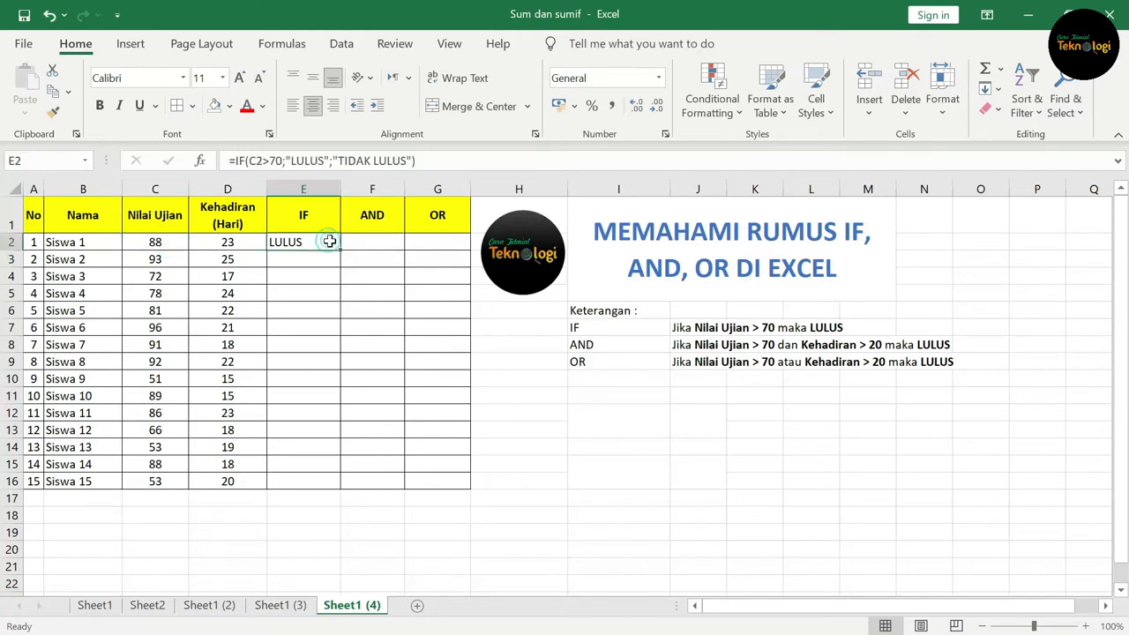
{"action": "left_click_drag", "start_coordinate": [339, 250], "coordinate": [325, 488]}
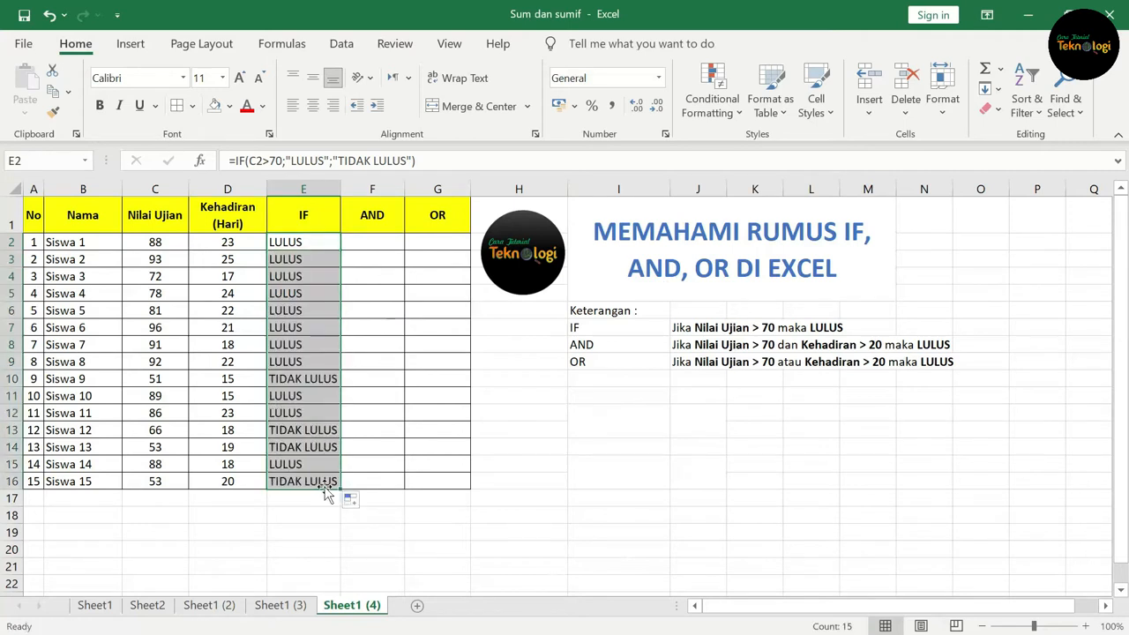
Step: Check the TIDAK LULUS results against their Nilai Ujian scores in column C
{"action": "left_click", "coordinate": [300, 378]}
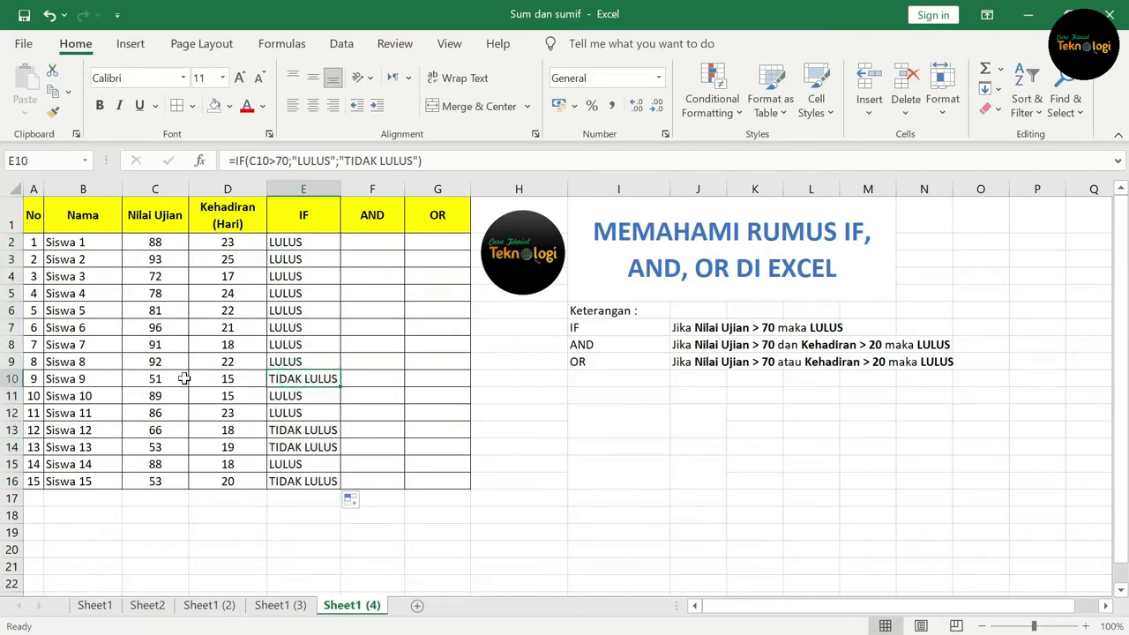
{"action": "left_click", "coordinate": [170, 378]}
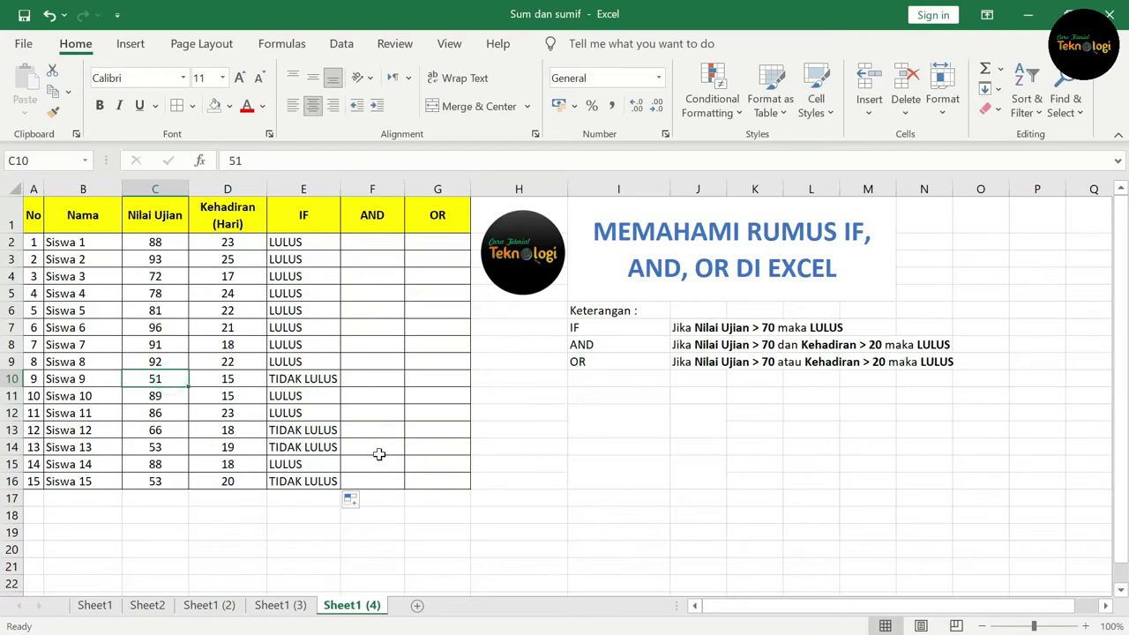
{"action": "left_click", "coordinate": [159, 428]}
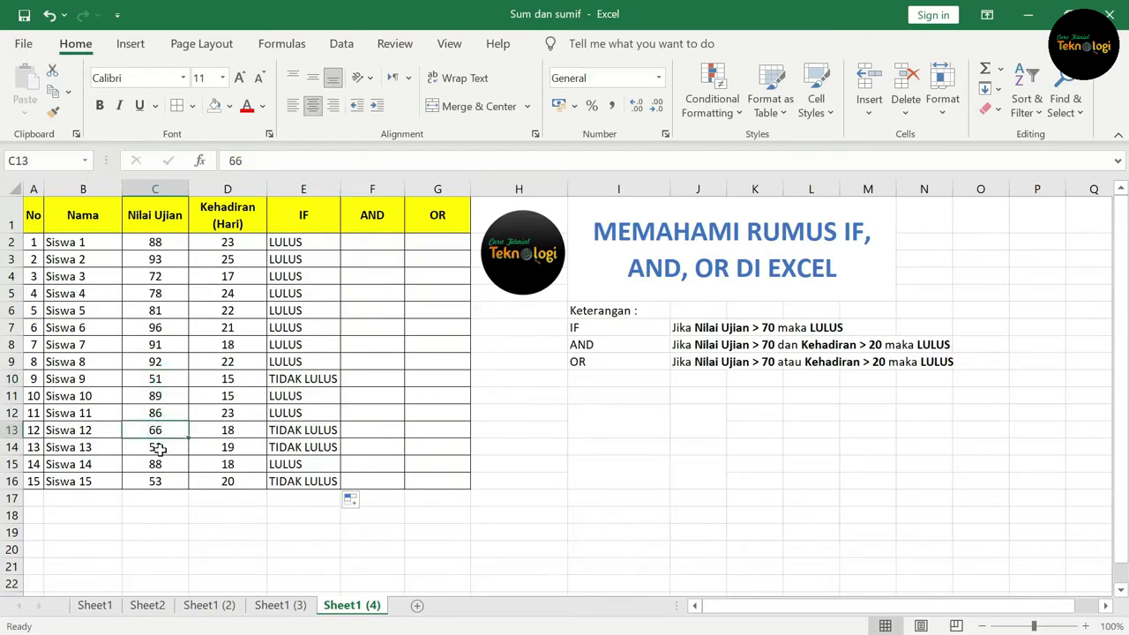
{"action": "left_click", "coordinate": [156, 447]}
{"action": "left_click", "coordinate": [170, 480]}
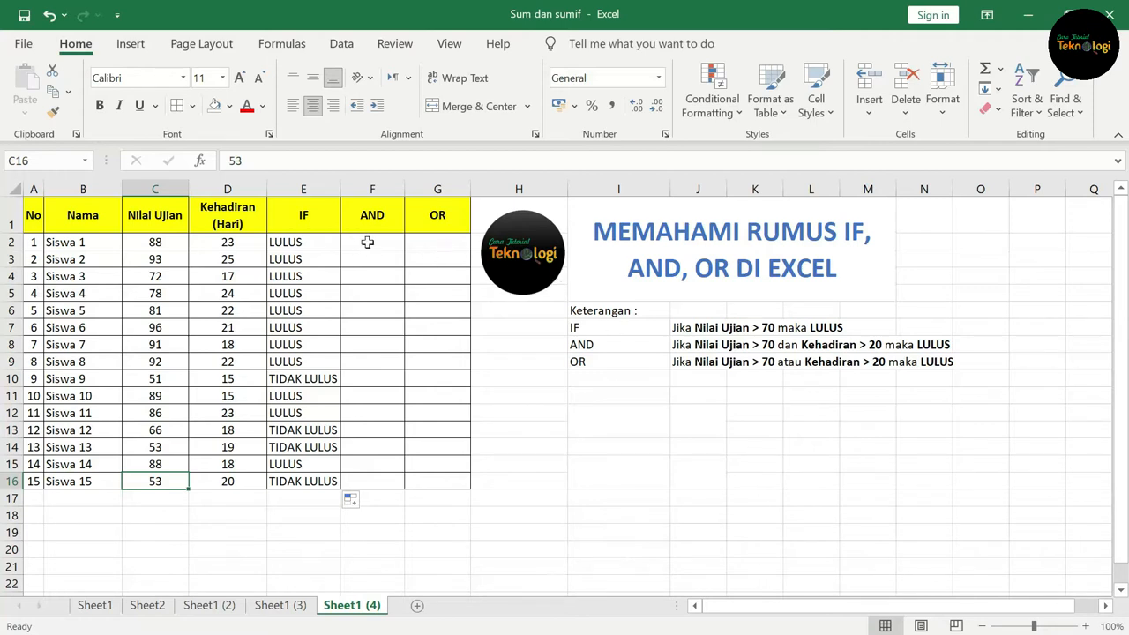
Step: In F2, begin an IF formula with a nested AND whose first condition is C2>70
{"action": "left_click", "coordinate": [611, 345]}
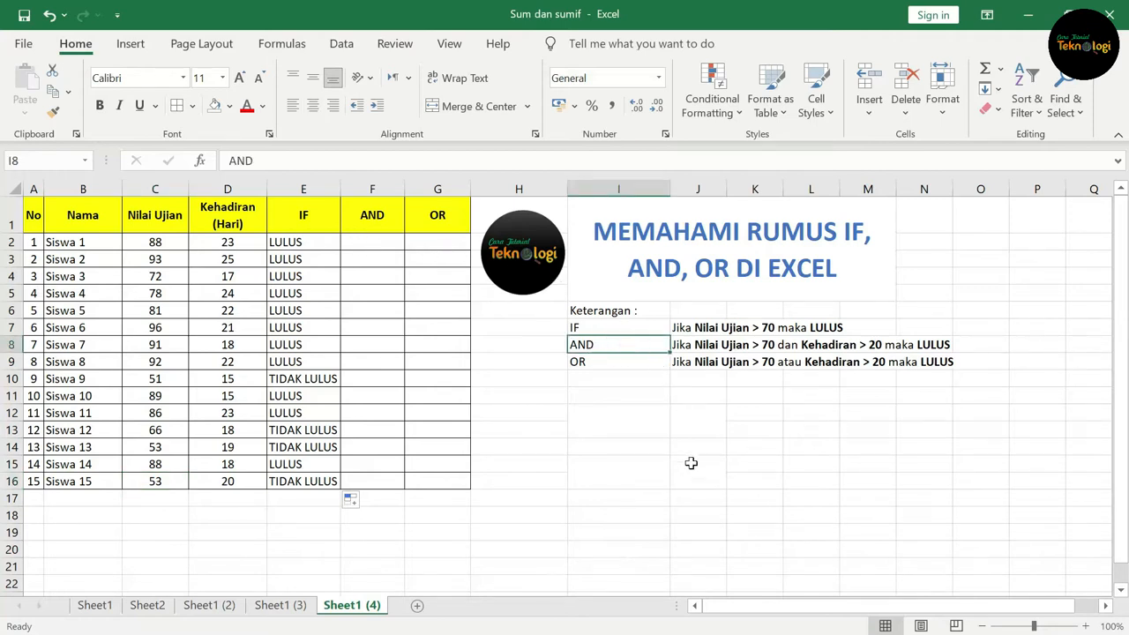
{"action": "left_click", "coordinate": [698, 348]}
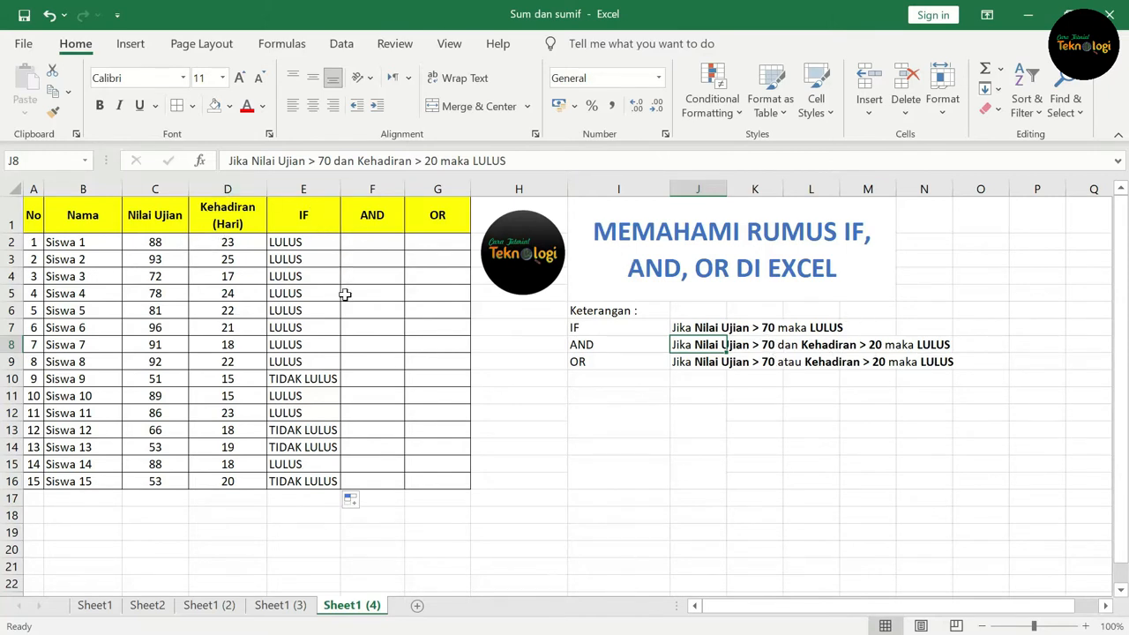
{"action": "left_click", "coordinate": [385, 262]}
{"action": "left_click", "coordinate": [384, 239]}
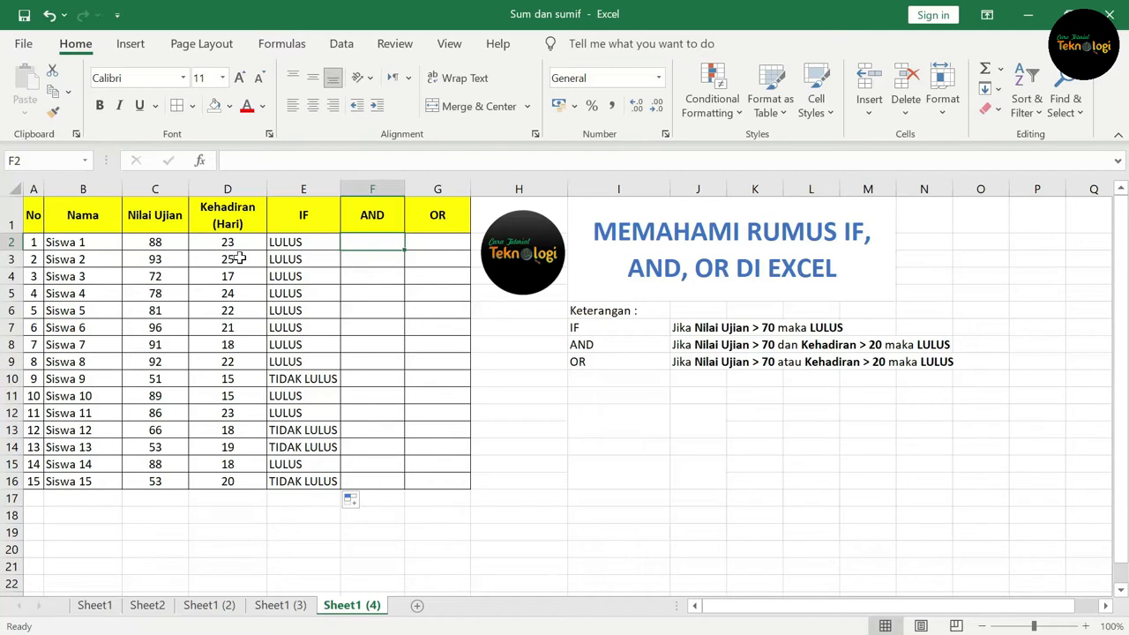
{"action": "type", "text": "="}
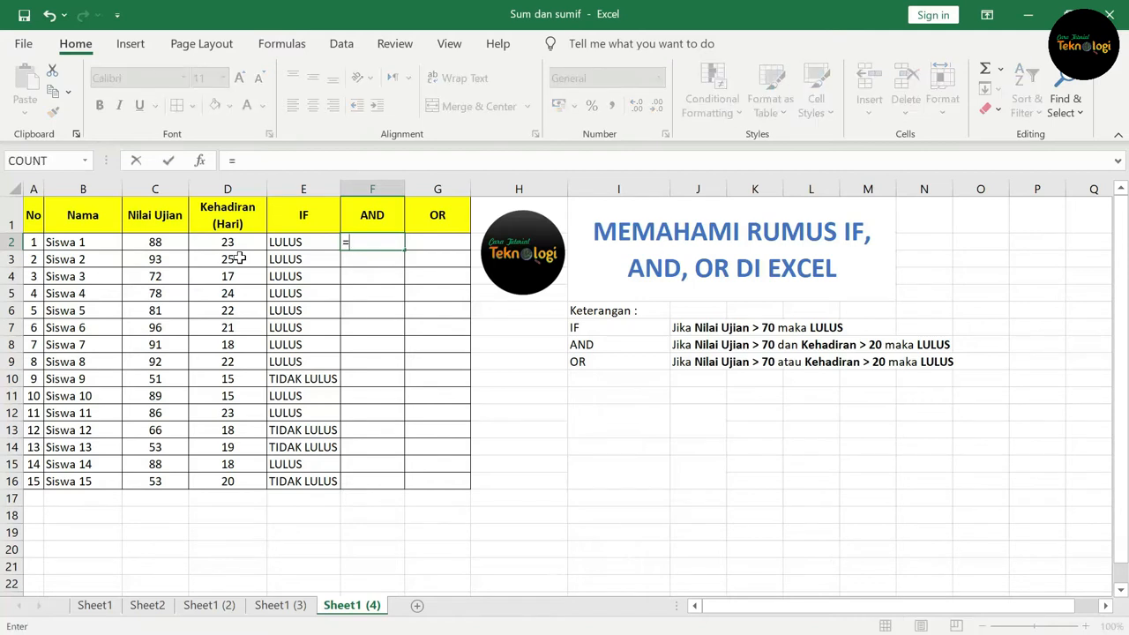
{"action": "type", "text": "if"}
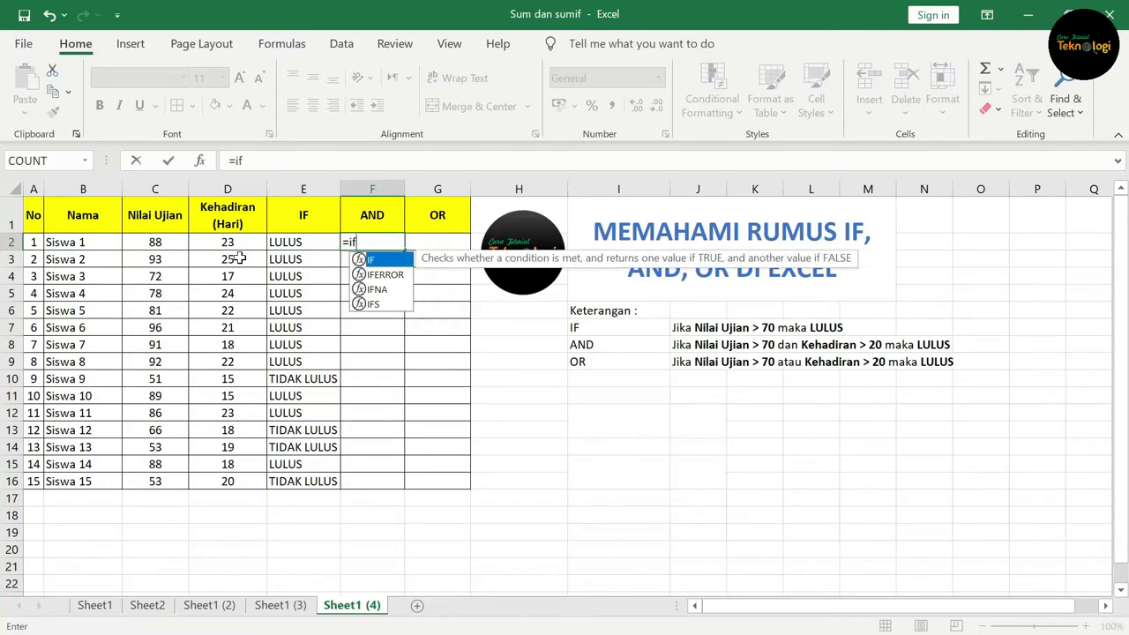
{"action": "type", "text": "("}
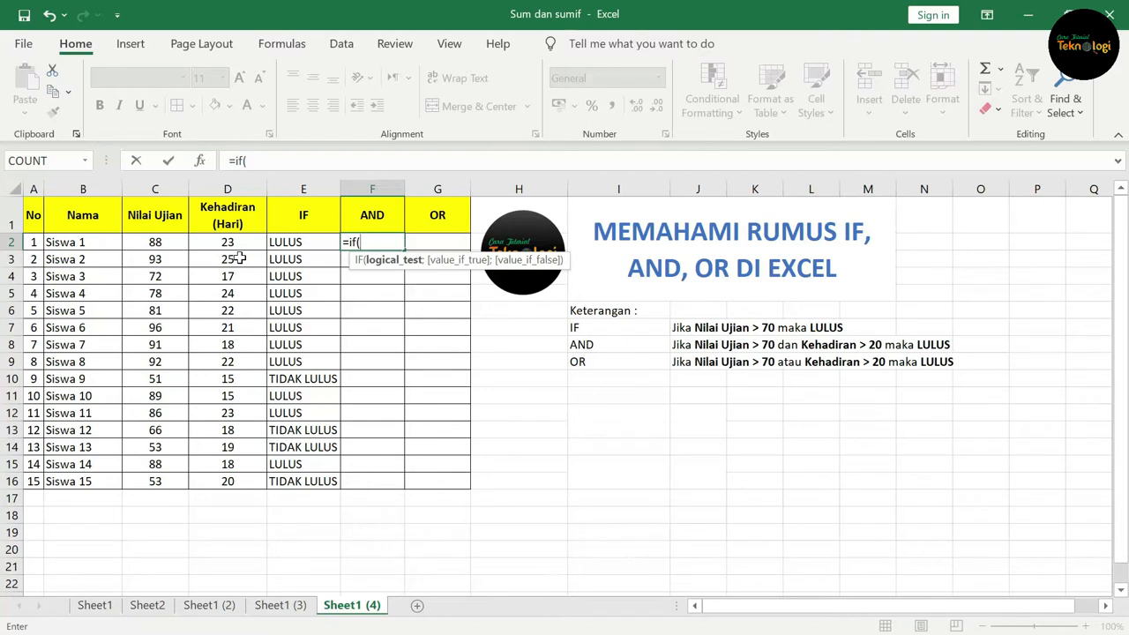
{"action": "type", "text": "and"}
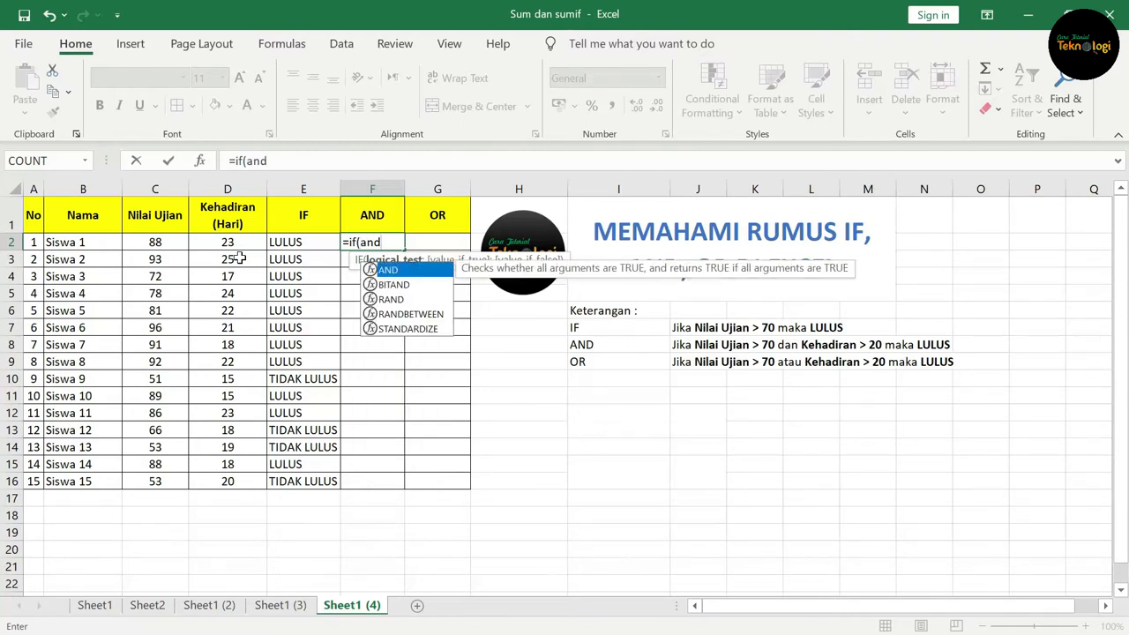
{"action": "type", "text": "("}
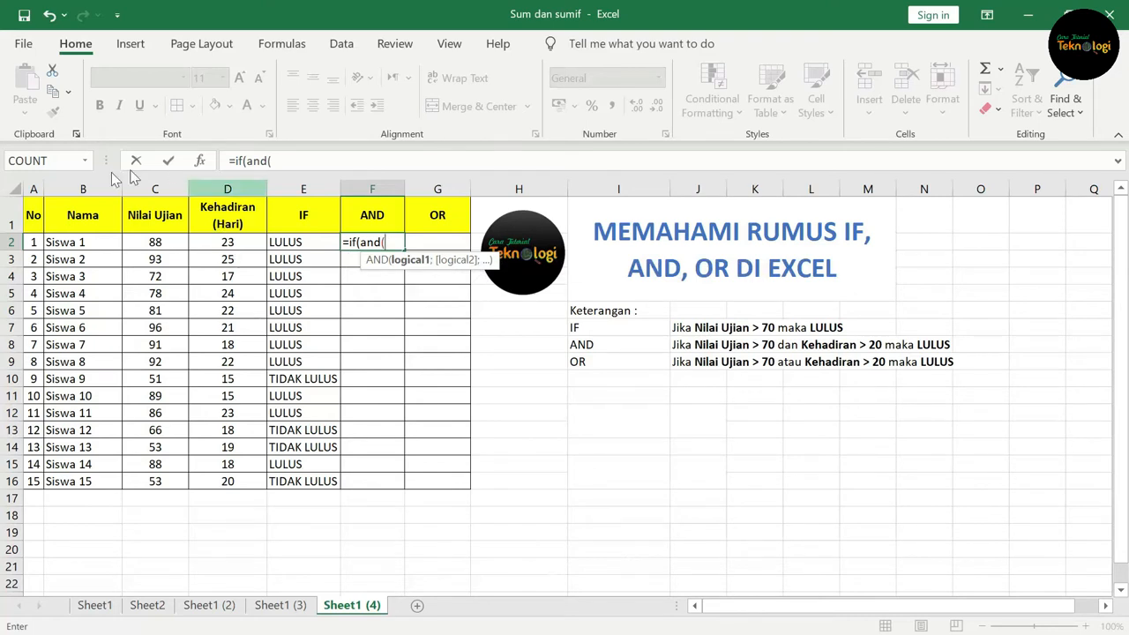
{"action": "left_click", "coordinate": [155, 244]}
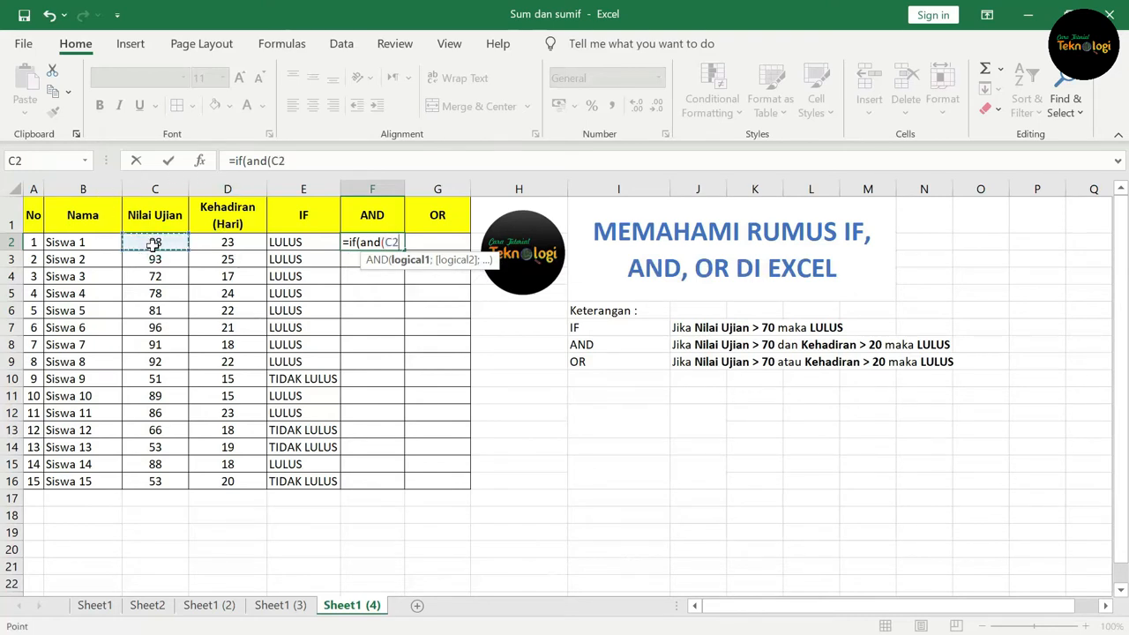
{"action": "type", "text": ">70;"}
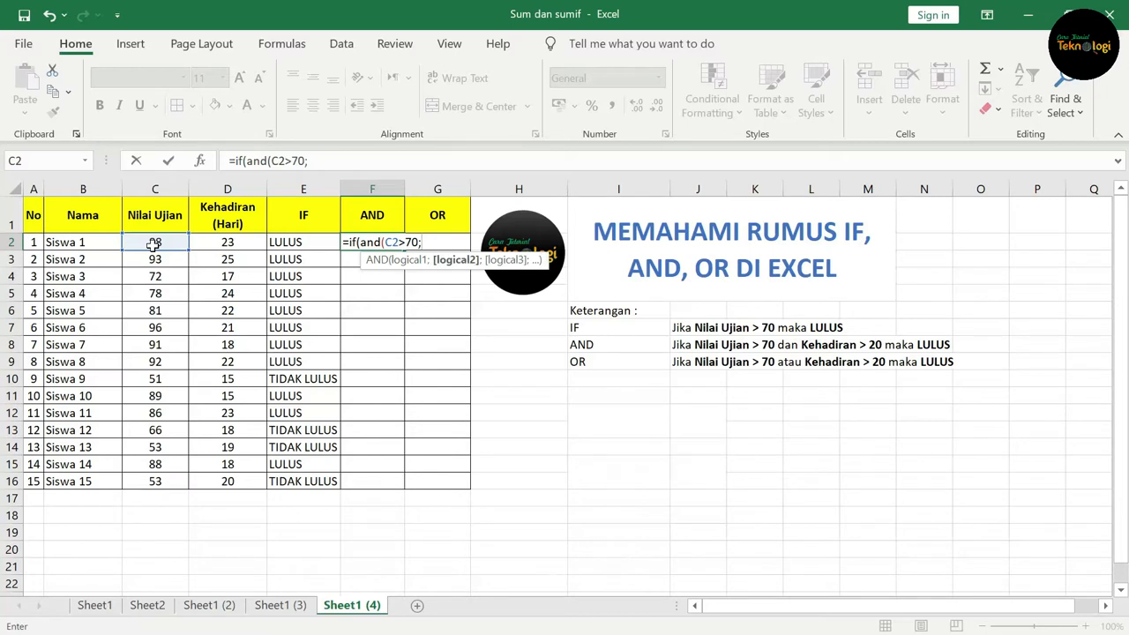
Step: Complete the F2 formula with D2>20 as the second AND condition, returning "LULUS" if true and "TIDAK LULUS" otherwise
{"action": "left_click", "coordinate": [228, 239]}
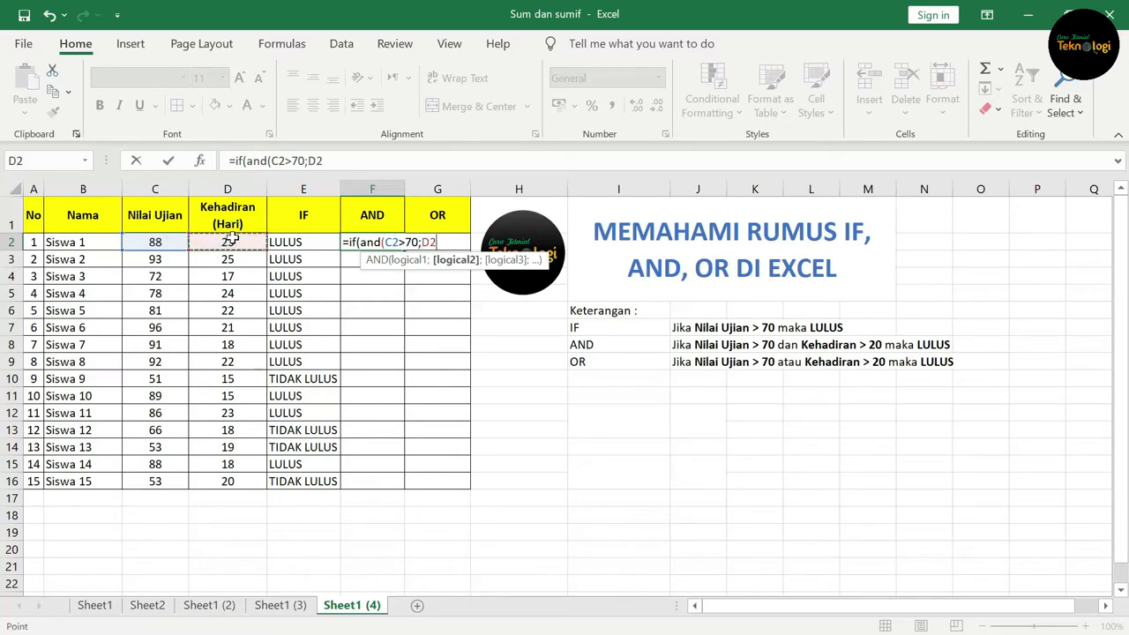
{"action": "type", "text": ">20"}
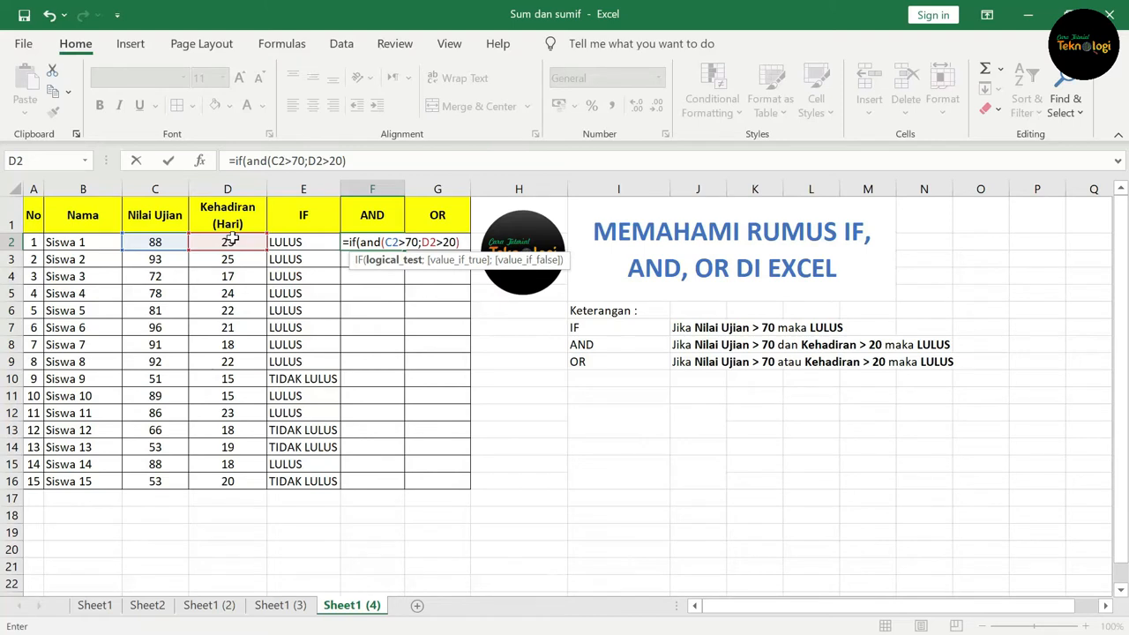
{"action": "type", "text": ";"}
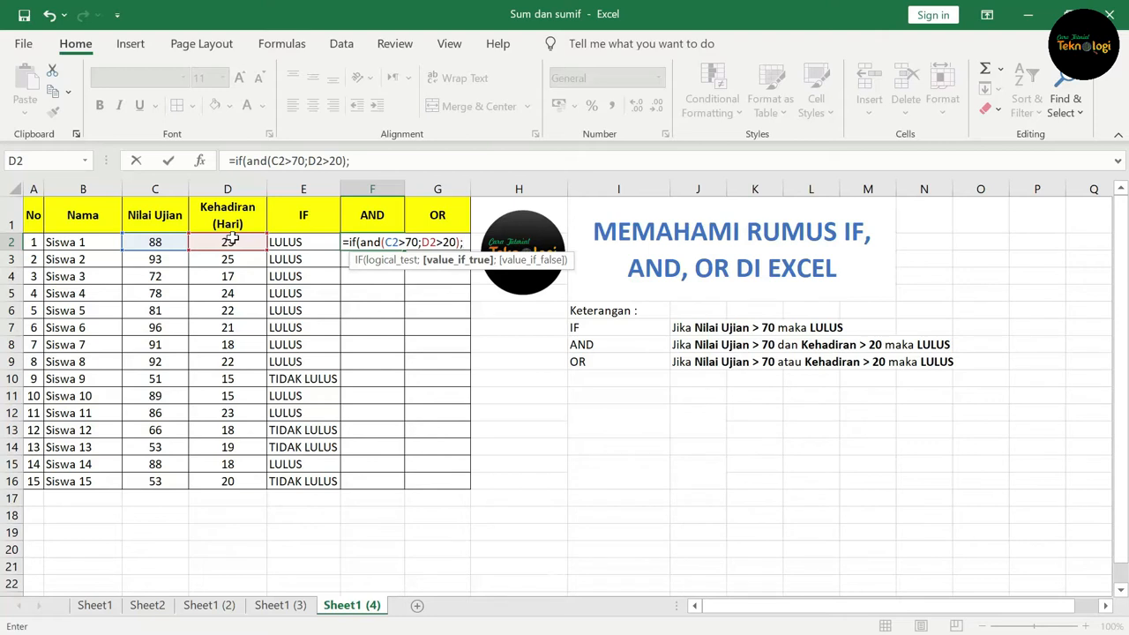
{"action": "type", "text": "\"LULUS"}
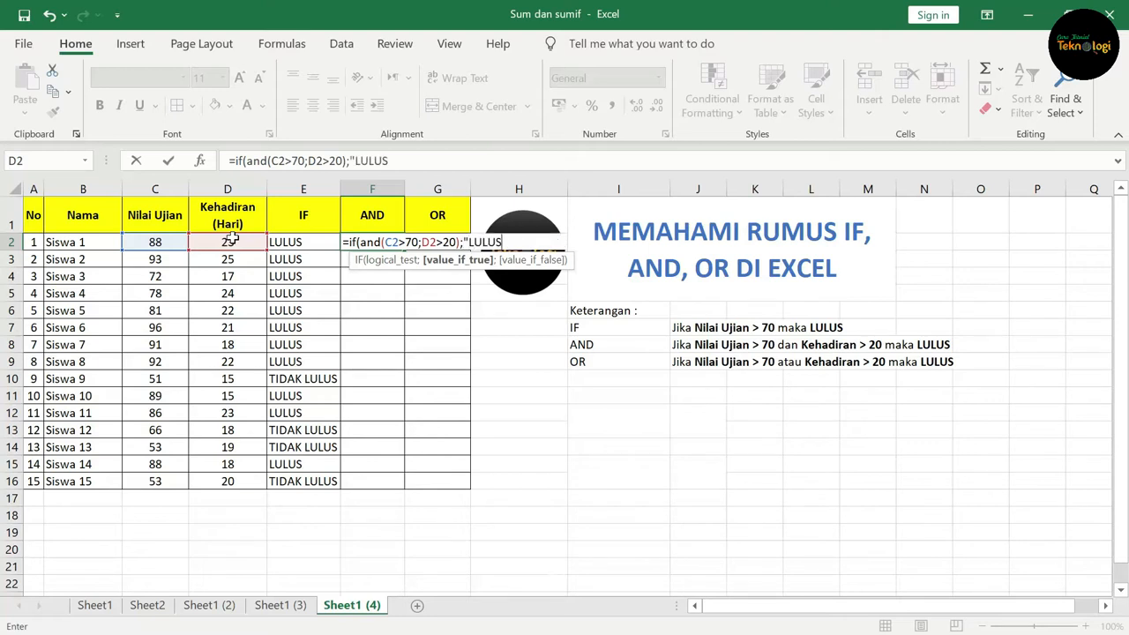
{"action": "type", "text": "\";"}
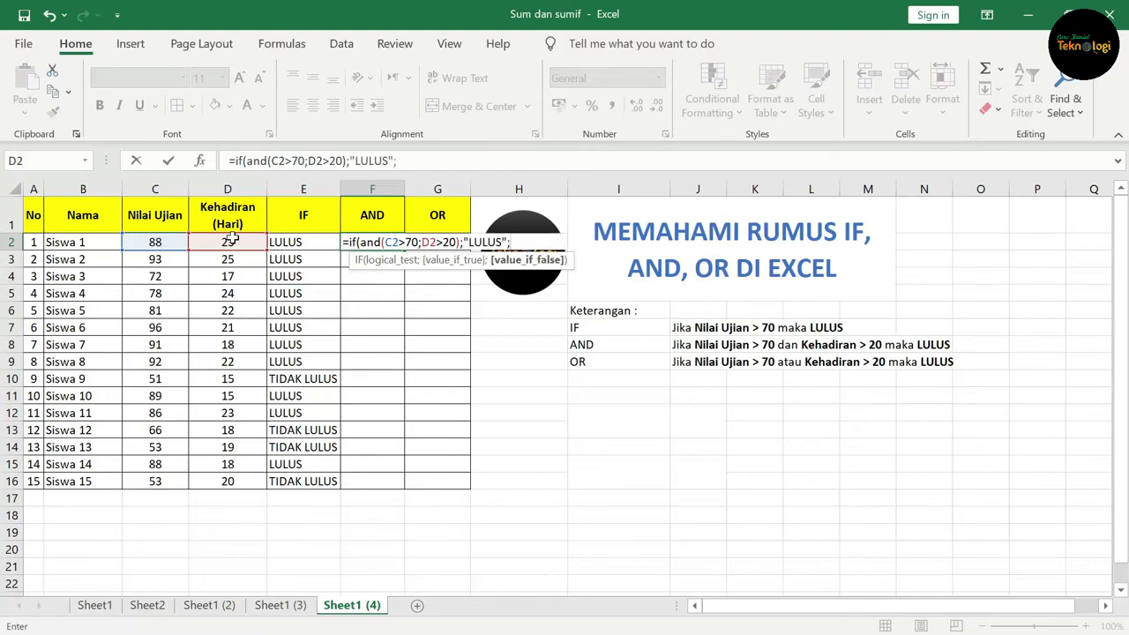
{"action": "type", "text": "\"TIDAK LULUS"}
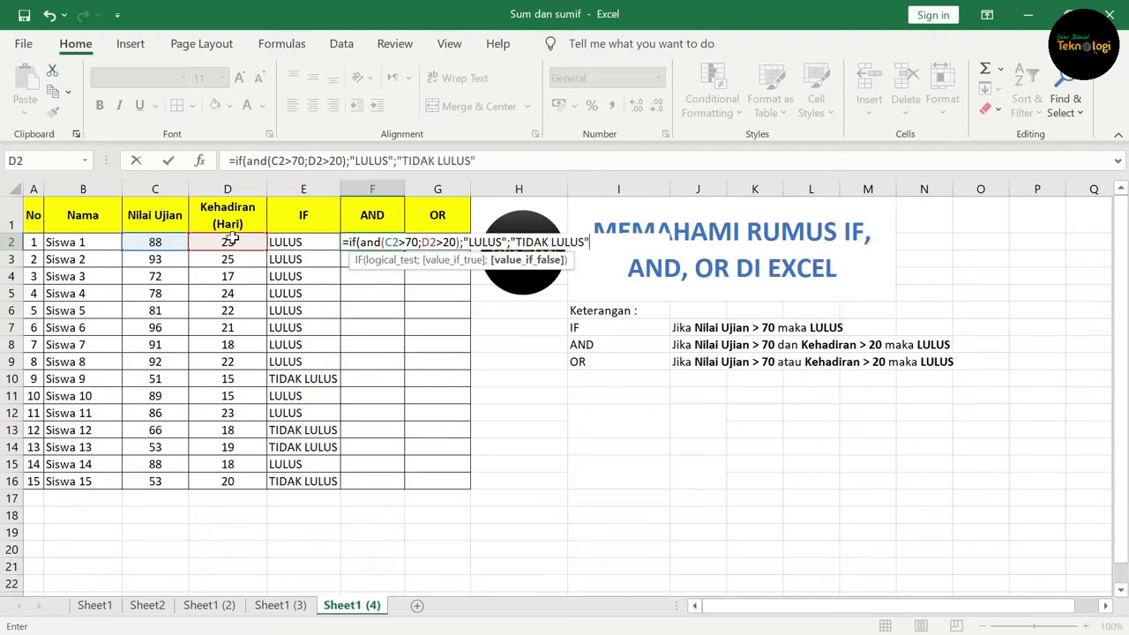
{"action": "type", "text": "\")"}
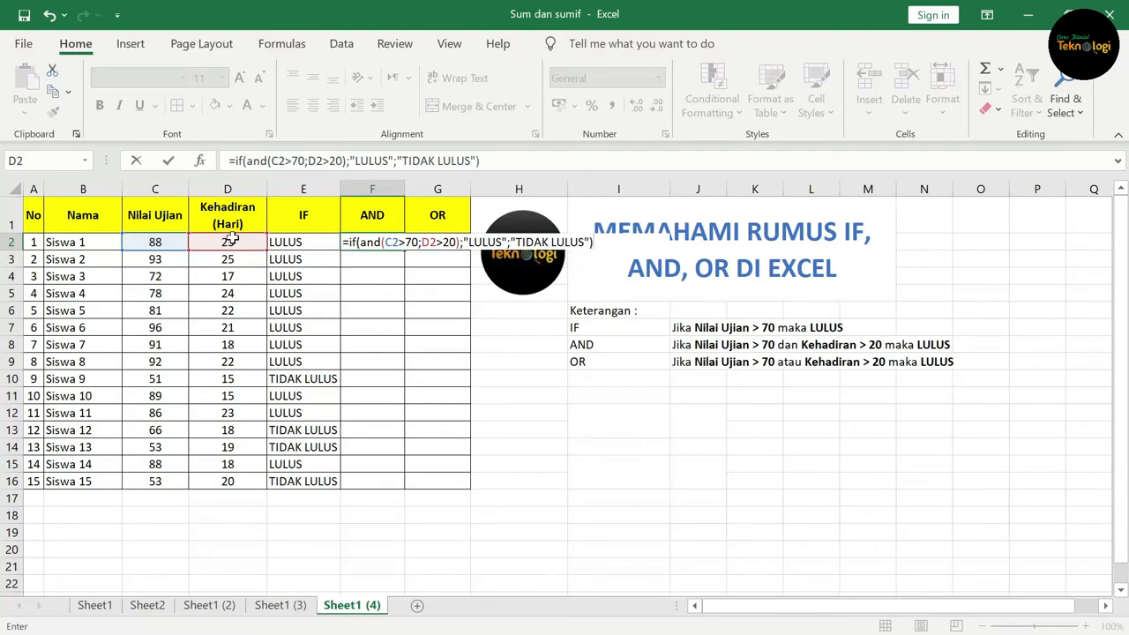
{"action": "key", "text": "Return"}
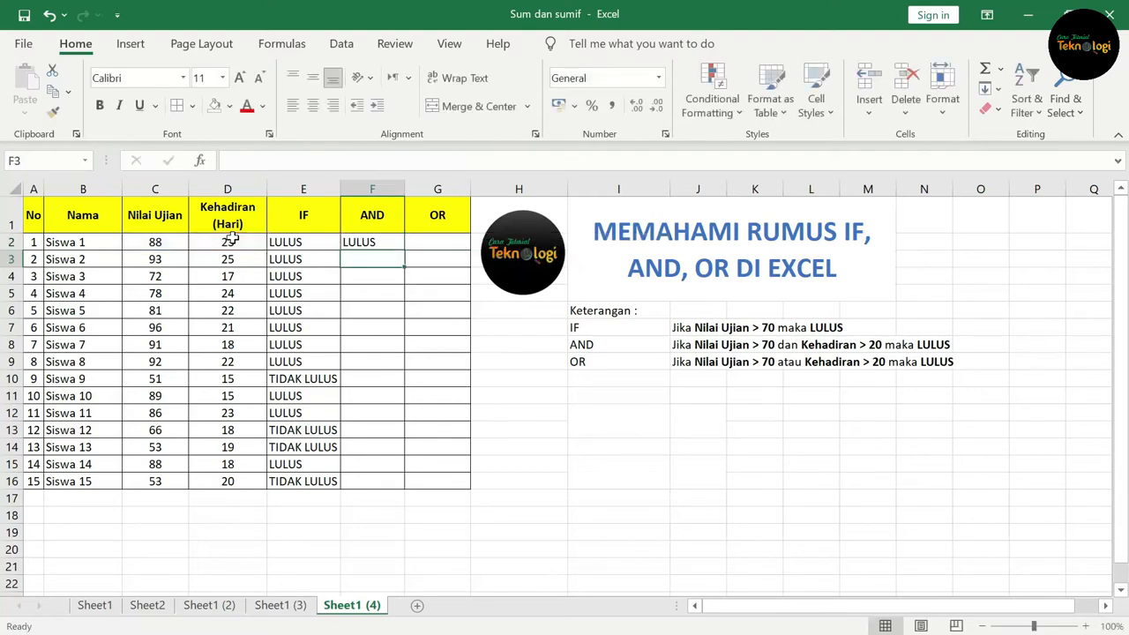
Step: Fill the AND formula from F2 down through F16 and autofit column F's width
{"action": "left_click", "coordinate": [155, 246]}
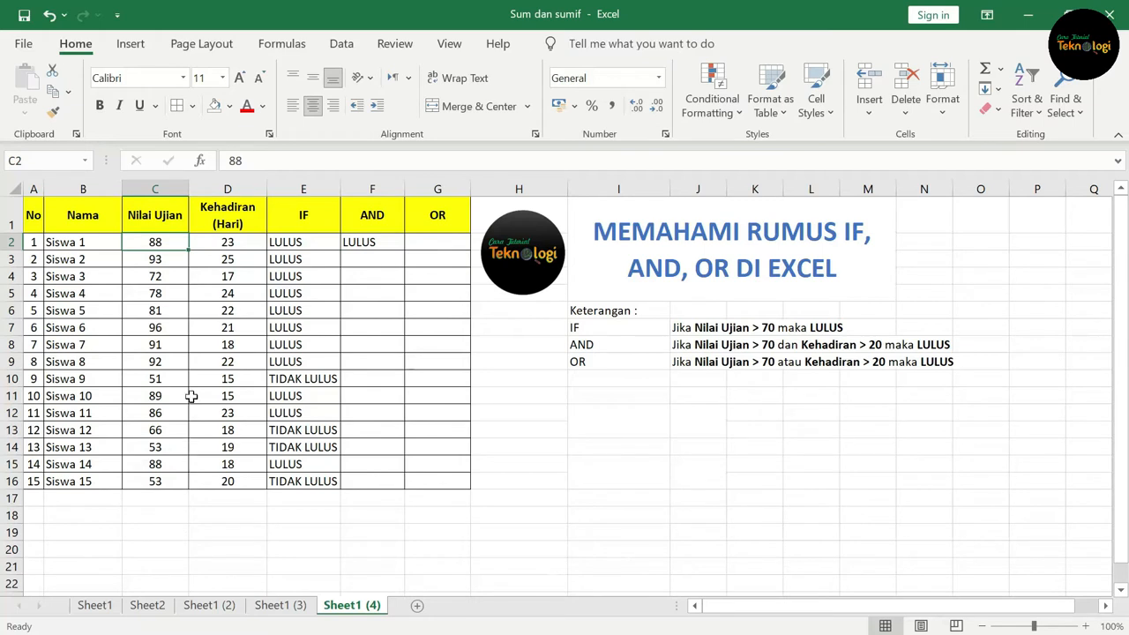
{"action": "left_click", "coordinate": [233, 245]}
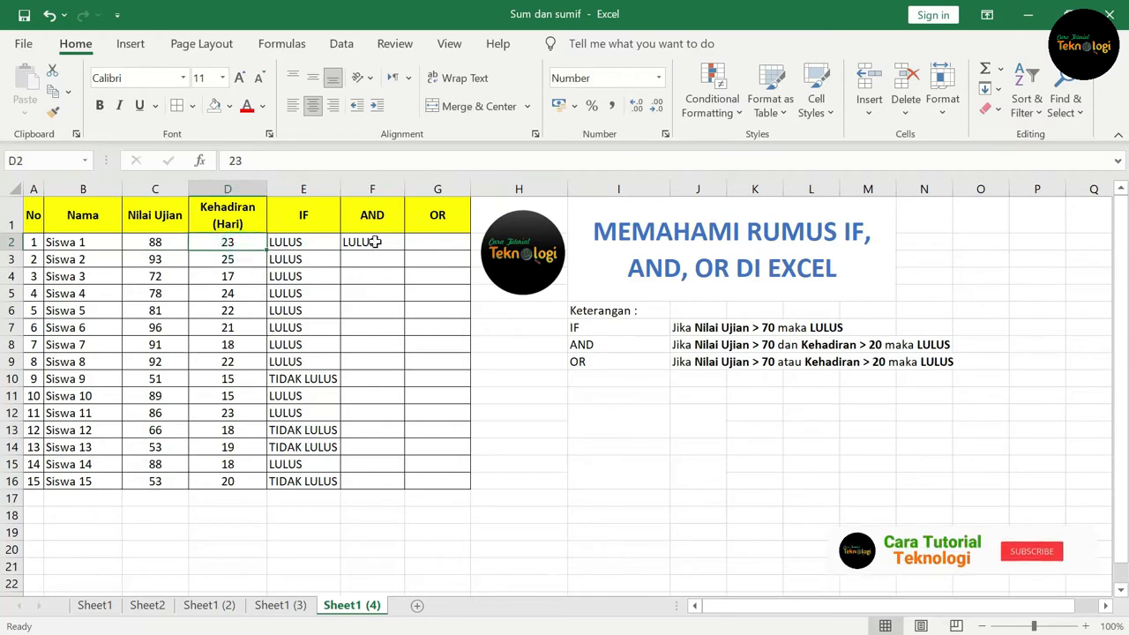
{"action": "left_click", "coordinate": [375, 243]}
{"action": "left_click_drag", "start_coordinate": [404, 252], "coordinate": [412, 487]}
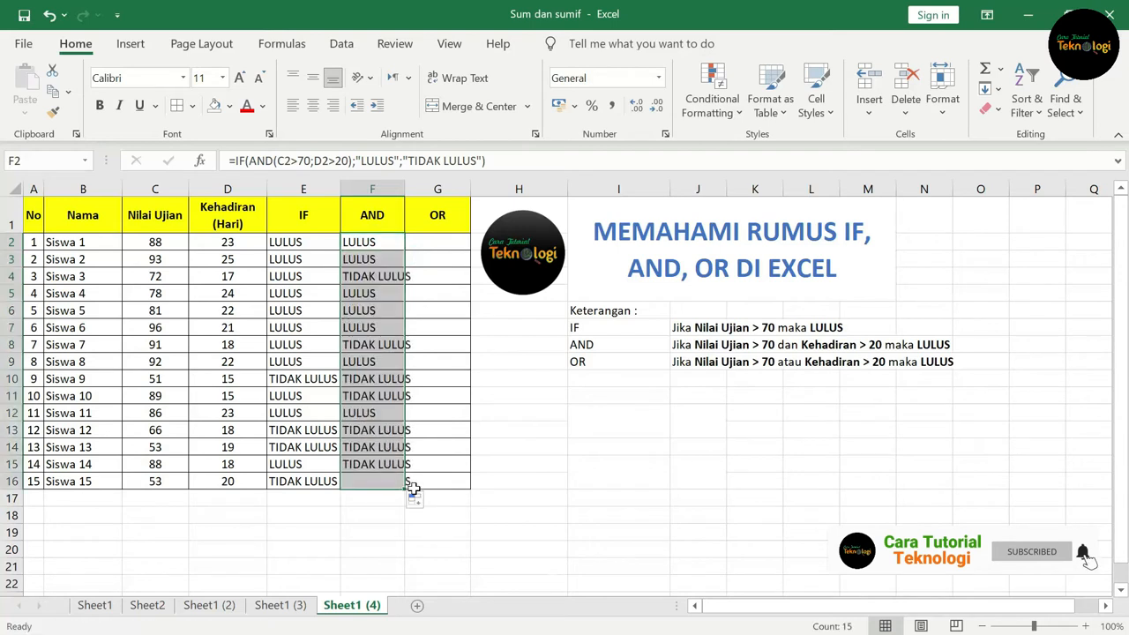
{"action": "double_click", "coordinate": [405, 188]}
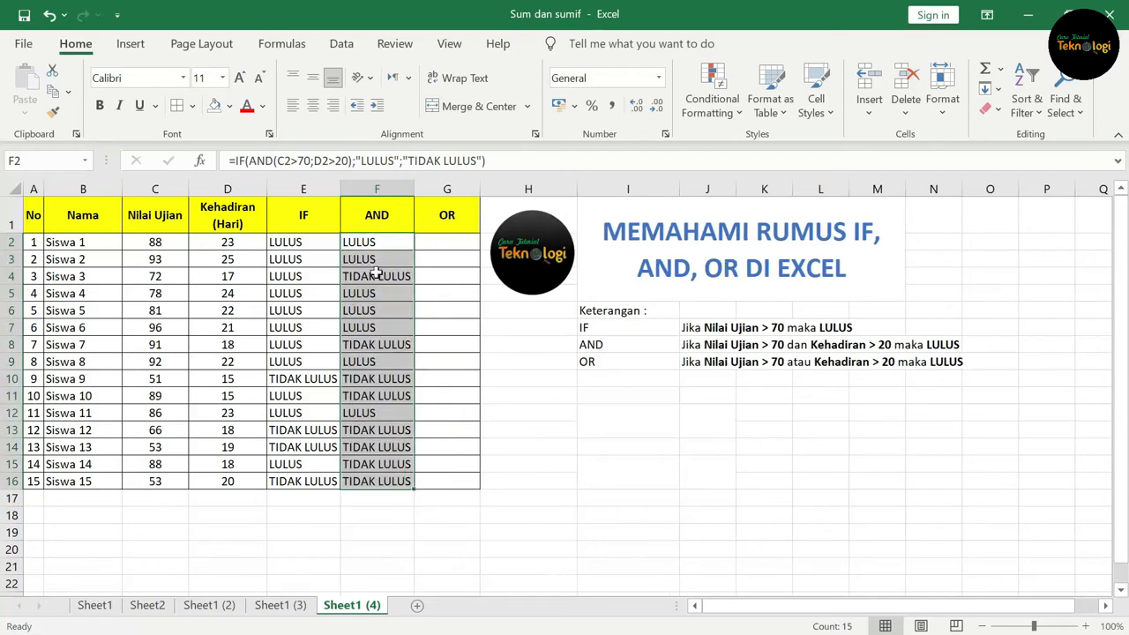
Step: Compare the AND results in column F with each student's Nilai Ujian and Kehadiran values
{"action": "left_click", "coordinate": [163, 278]}
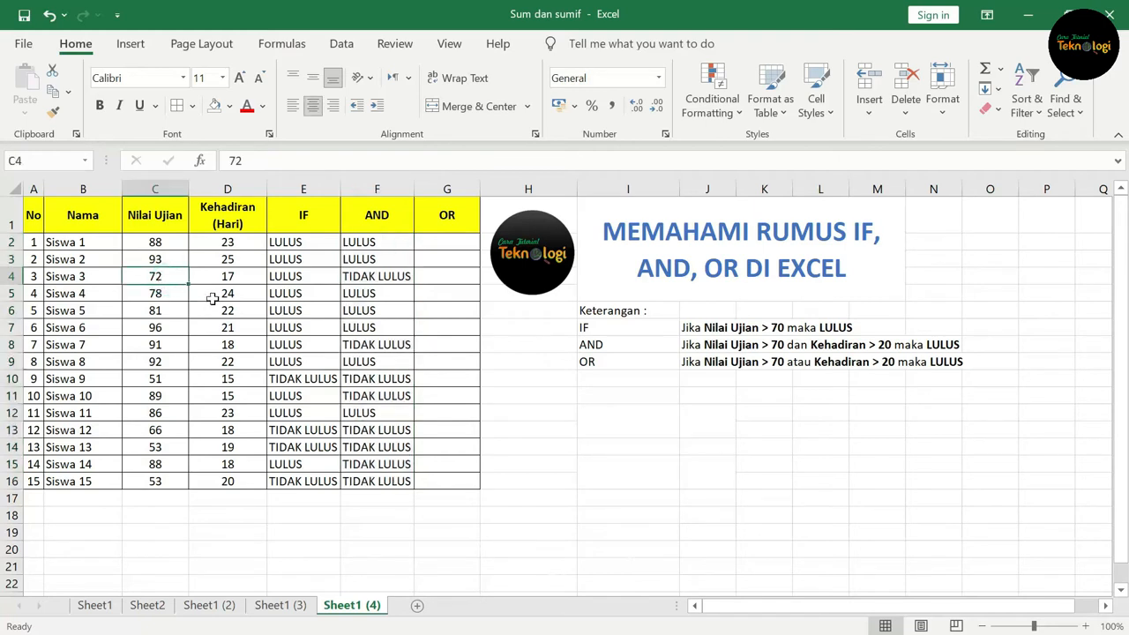
{"action": "left_click", "coordinate": [236, 275]}
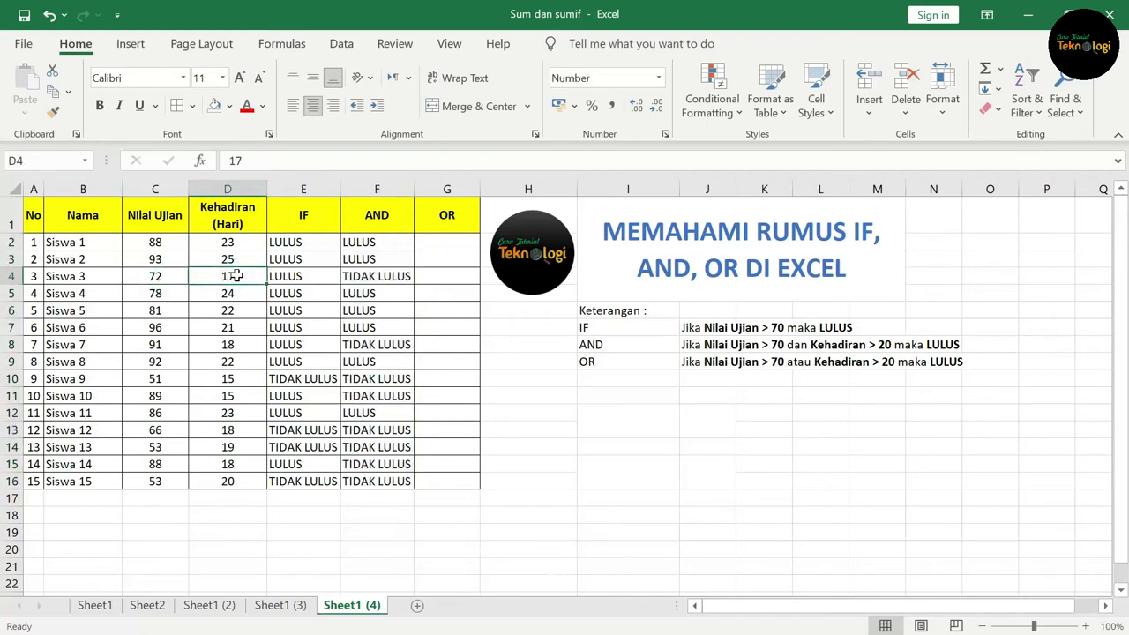
{"action": "left_click", "coordinate": [381, 276]}
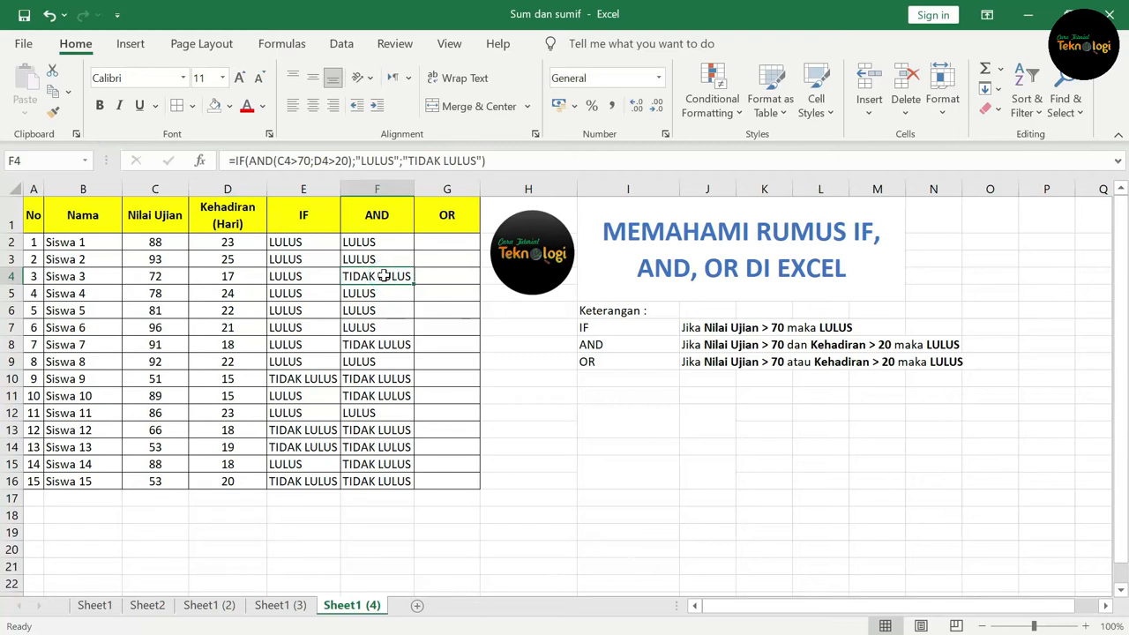
{"action": "left_click", "coordinate": [377, 350]}
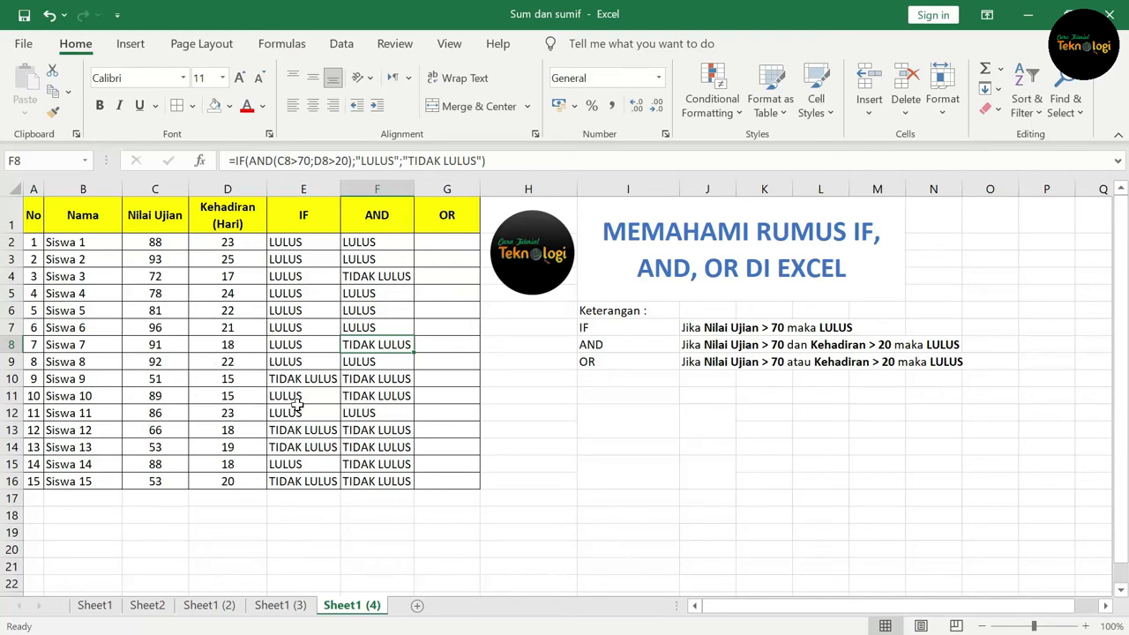
{"action": "left_click", "coordinate": [397, 432]}
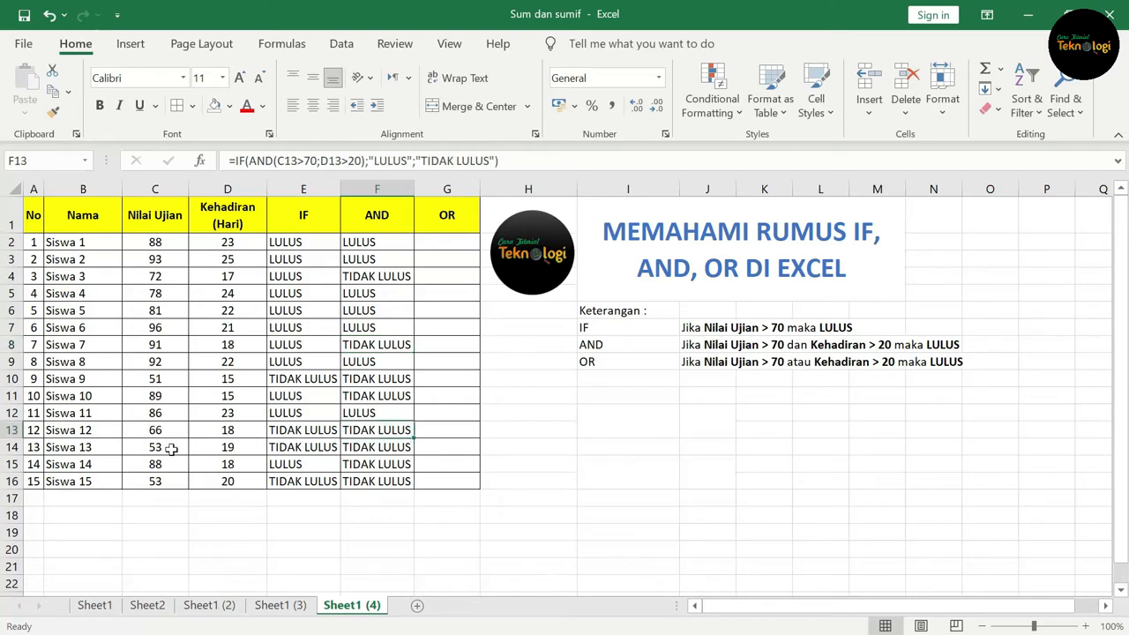
{"action": "left_click", "coordinate": [236, 483]}
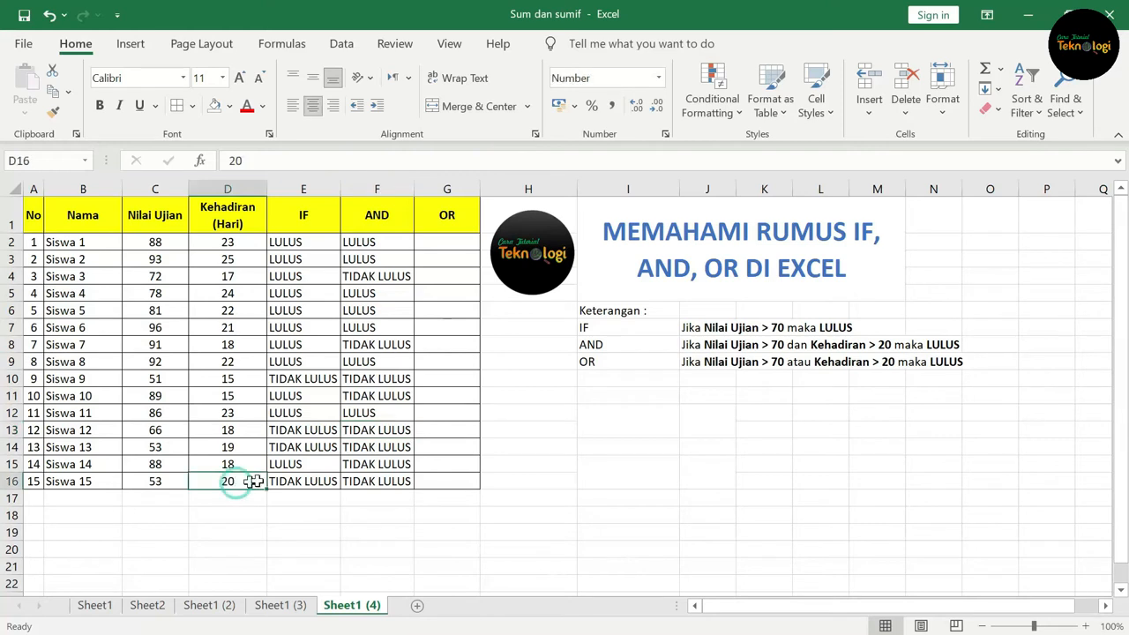
{"action": "left_click", "coordinate": [396, 447]}
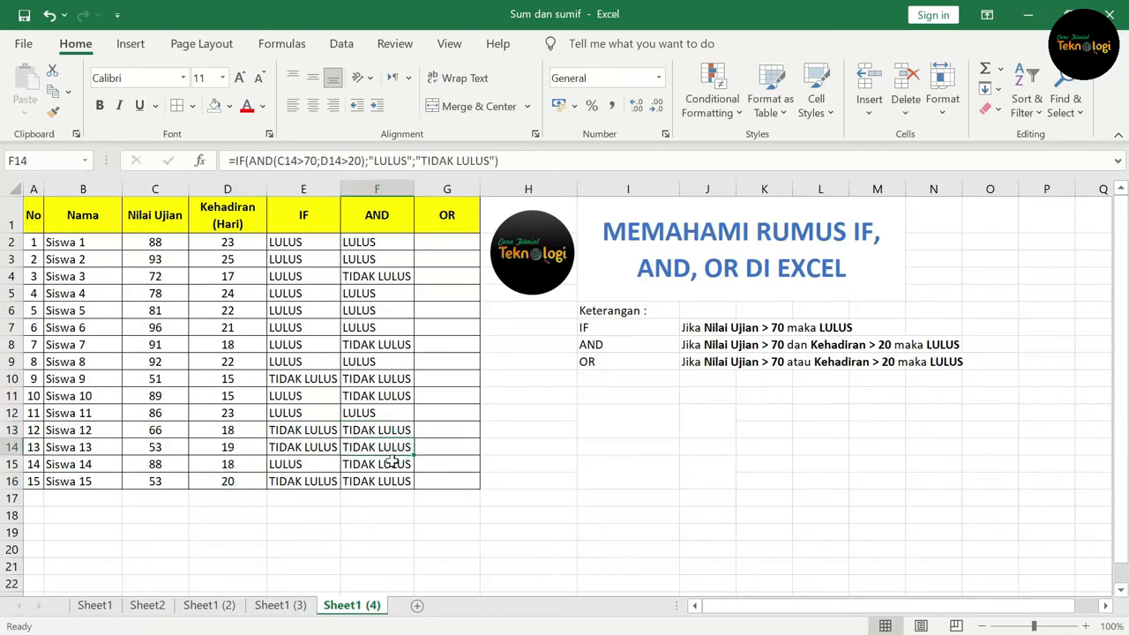
{"action": "left_click", "coordinate": [390, 466]}
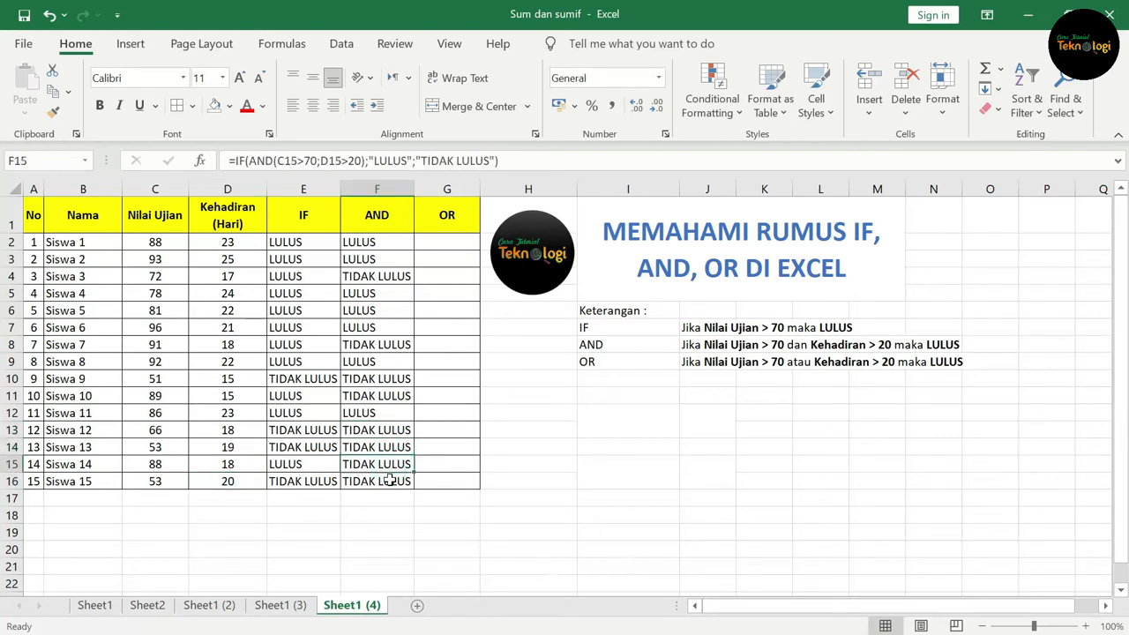
{"action": "left_click", "coordinate": [388, 482]}
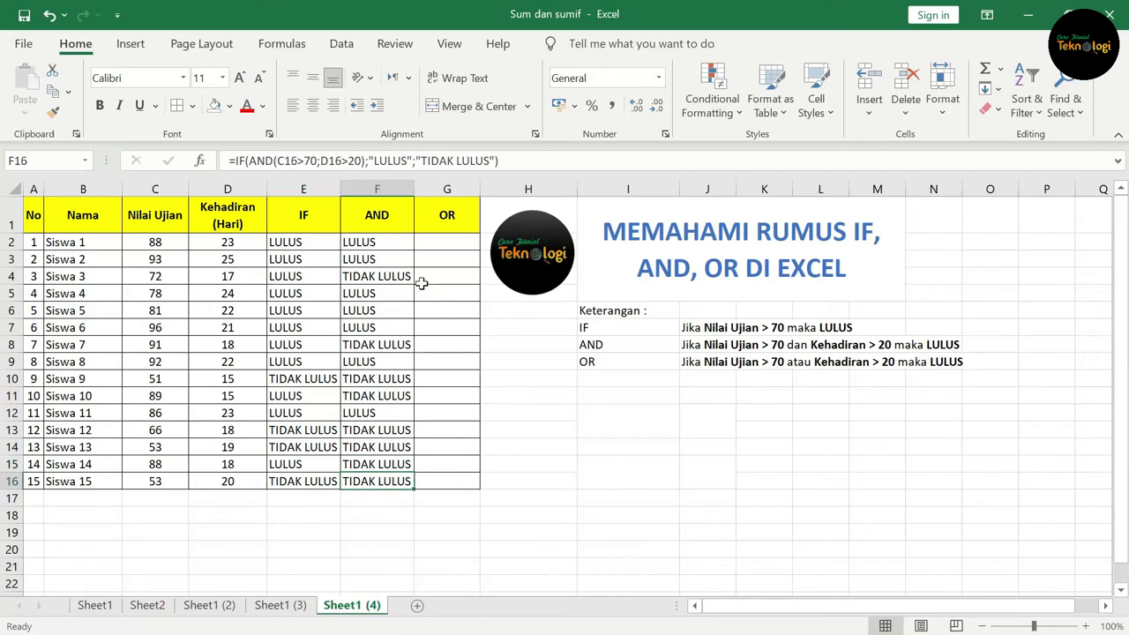
Step: Widen column F slightly, then in G2 begin an IF formula with a nested OR whose first condition is C2>70
{"action": "left_click_drag", "start_coordinate": [415, 188], "coordinate": [422, 188]}
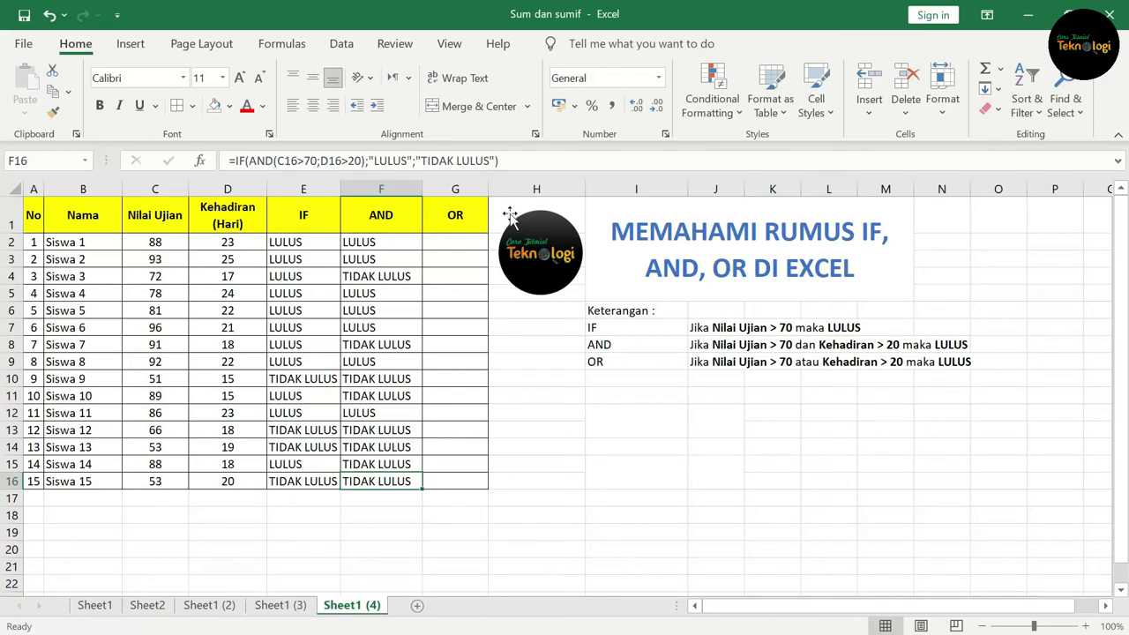
{"action": "left_click", "coordinate": [455, 242]}
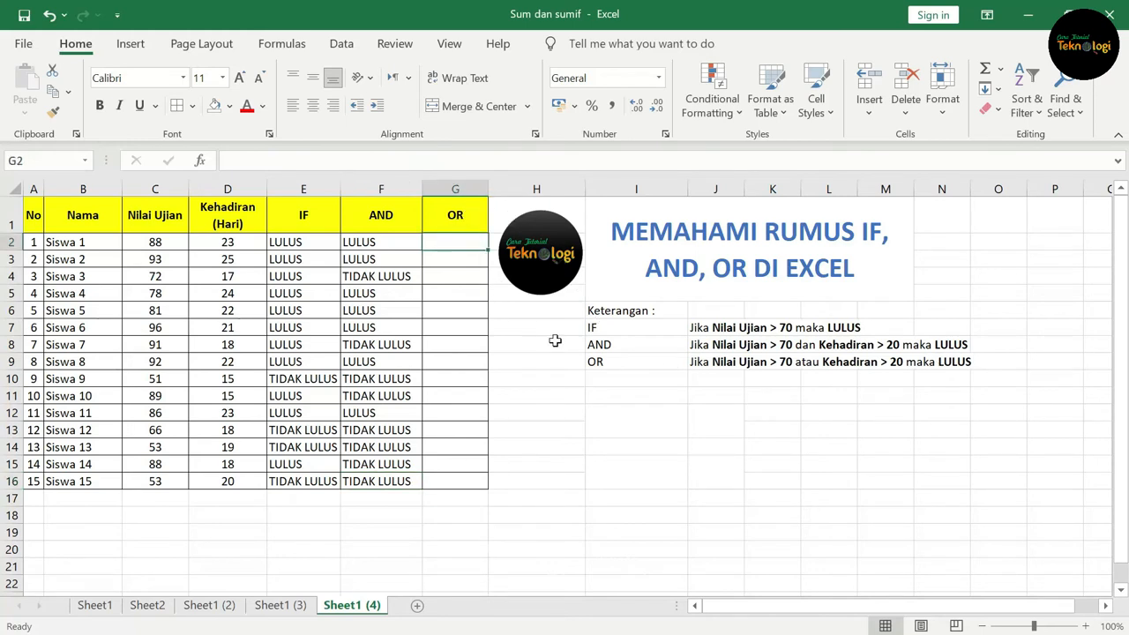
{"action": "type", "text": "="}
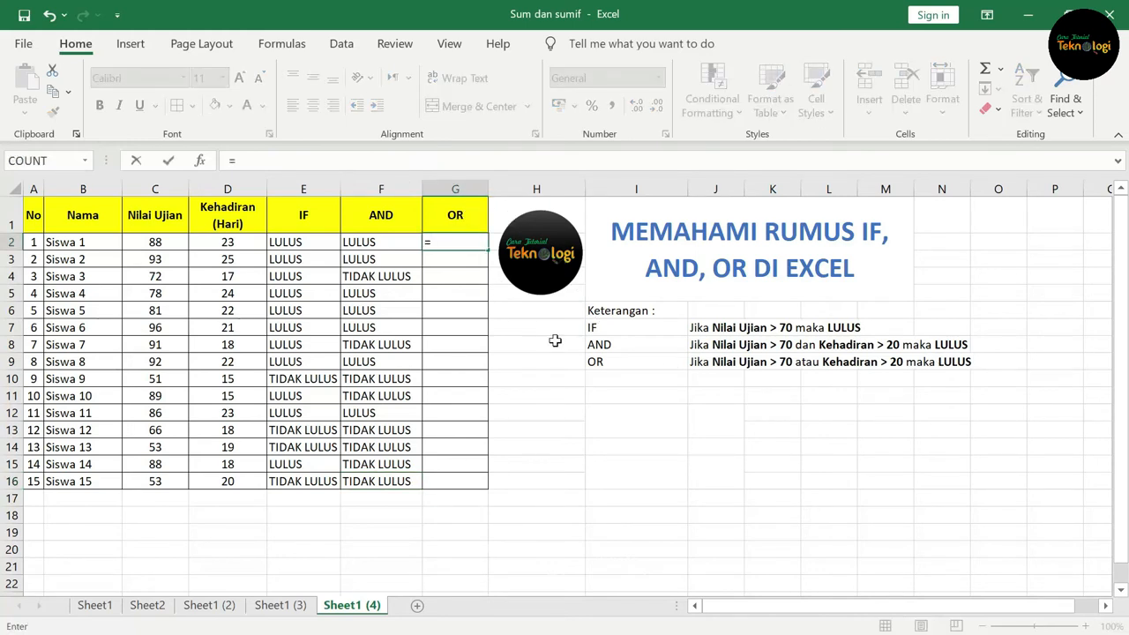
{"action": "type", "text": "if("}
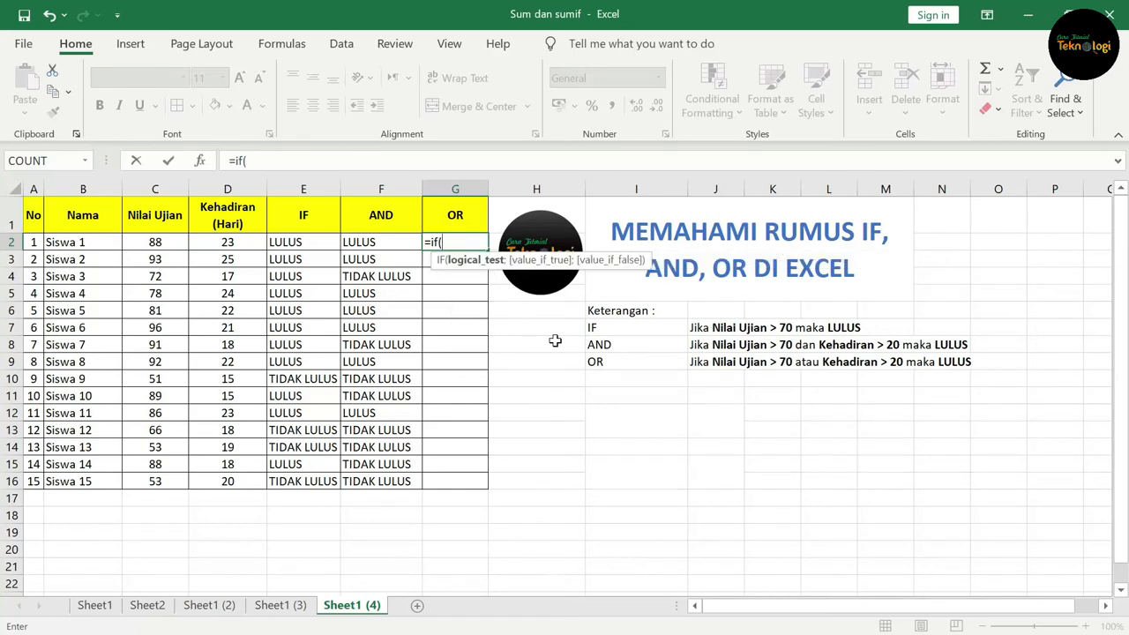
{"action": "type", "text": "or"}
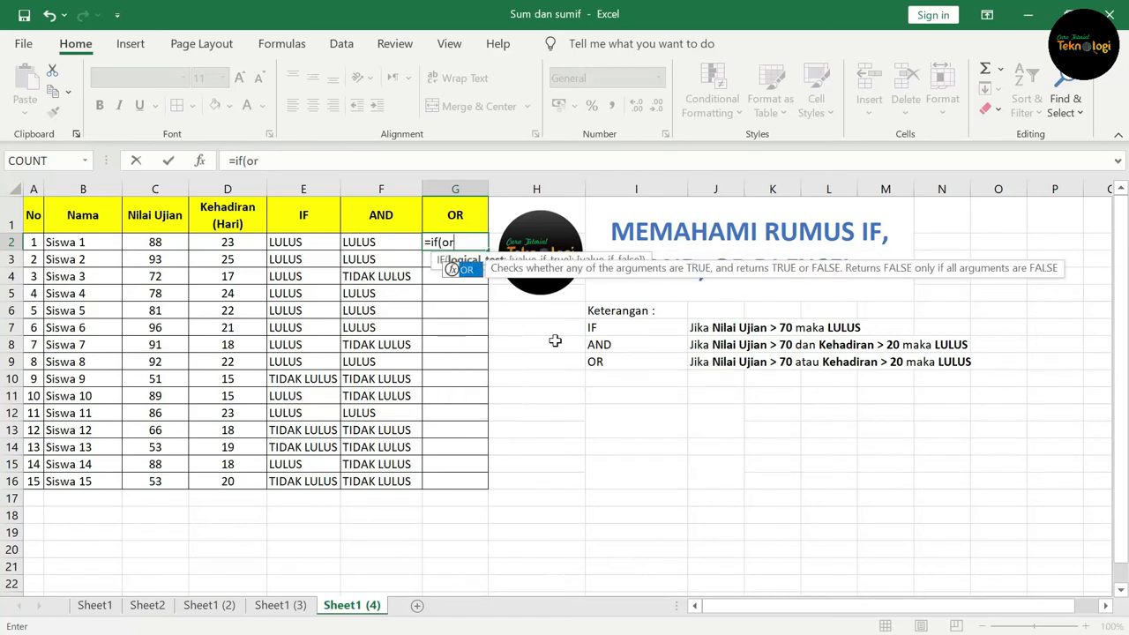
{"action": "type", "text": "("}
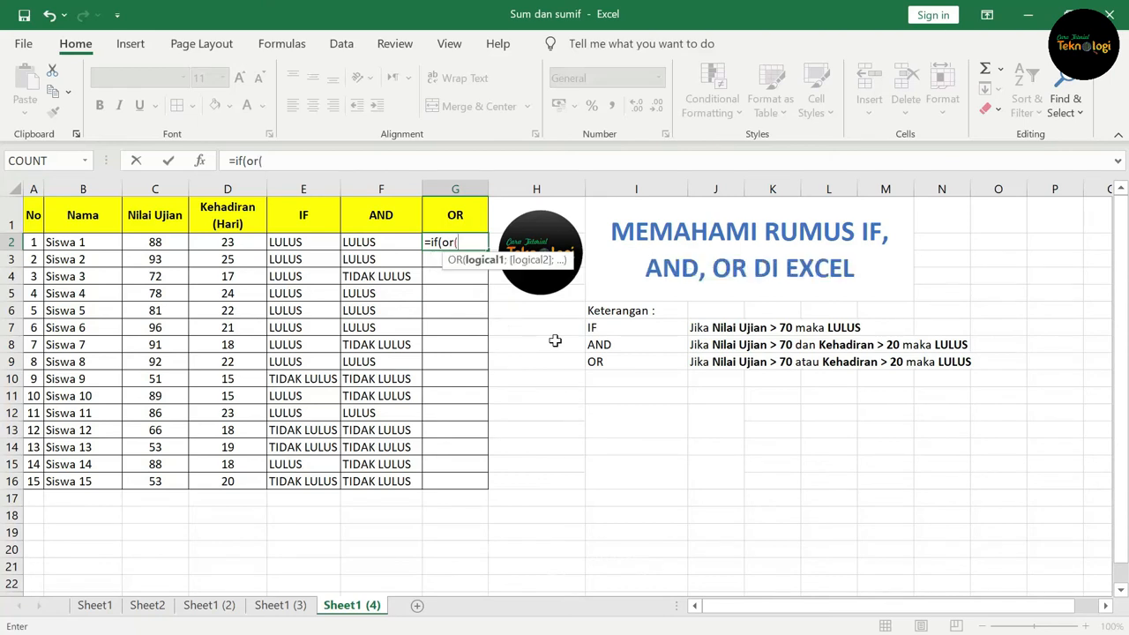
{"action": "left_click", "coordinate": [154, 244]}
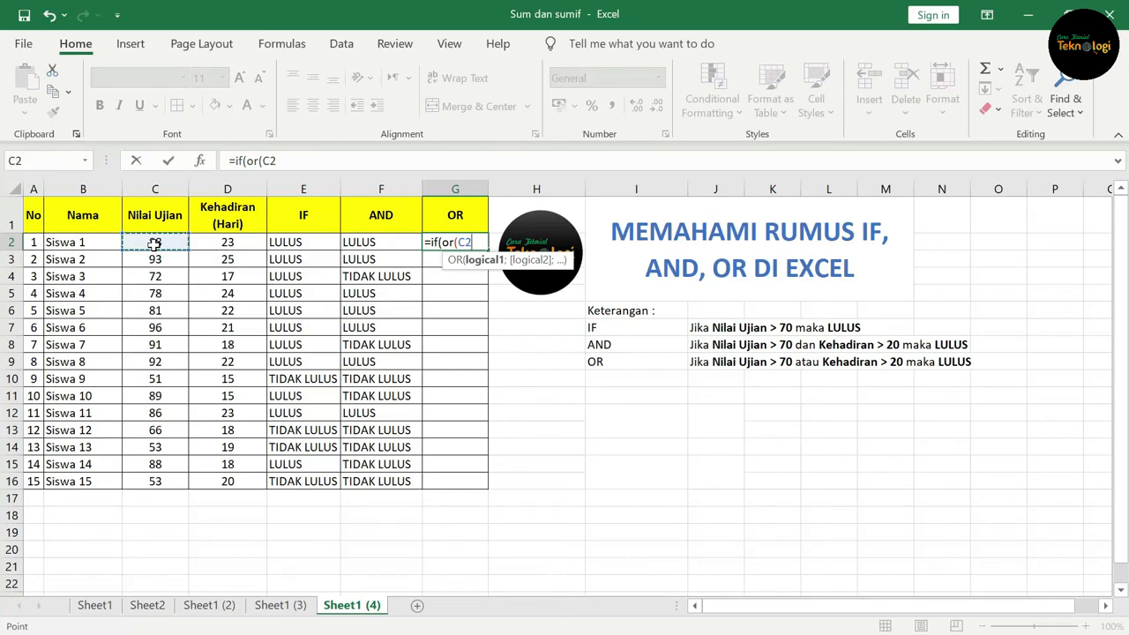
{"action": "type", "text": ">270"}
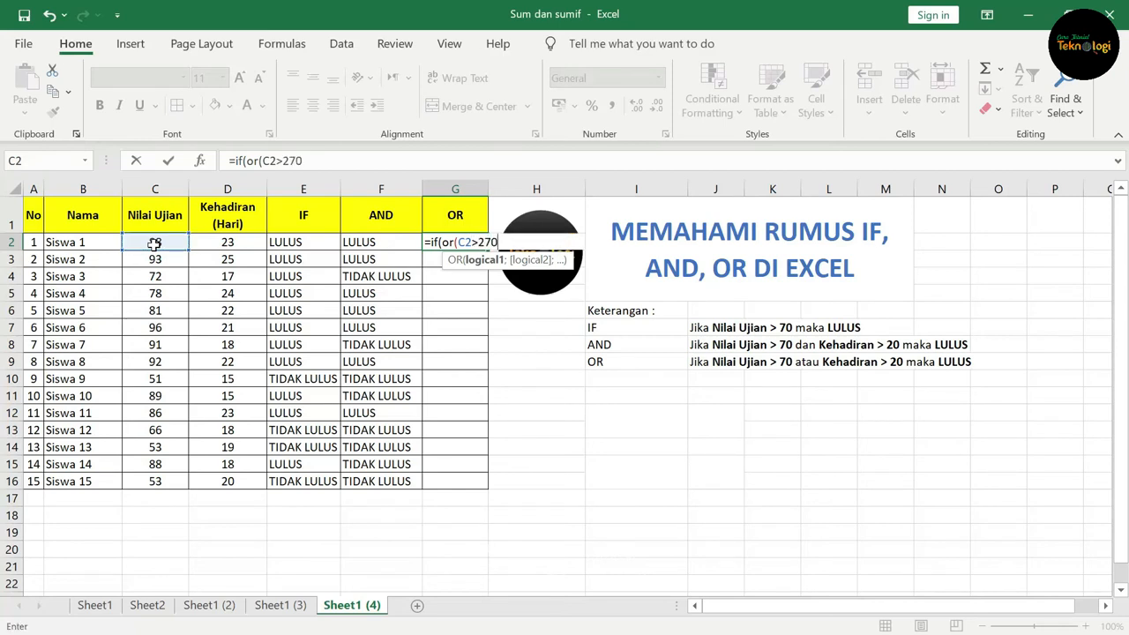
{"action": "key", "text": "BackSpace"}
{"action": "key", "text": "BackSpace"}
{"action": "key", "text": "BackSpace"}
{"action": "type", "text": "70;"}
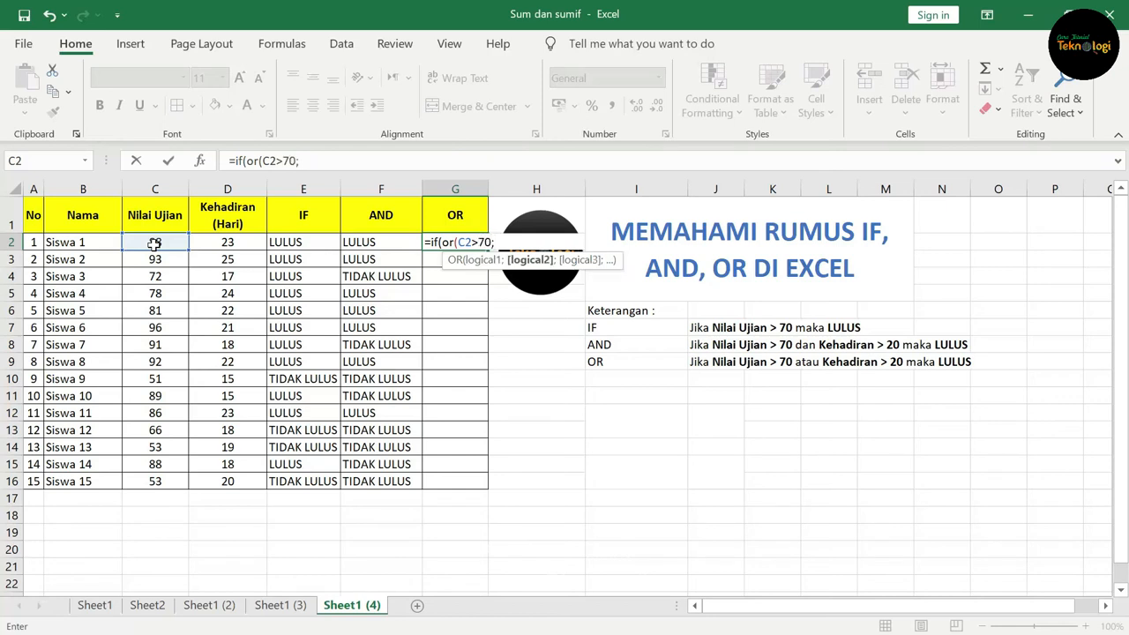
Step: Complete the G2 formula with D2>20 as the second OR condition, returning "LULUS" if true and "TIDAK LULUS" otherwise
{"action": "left_click", "coordinate": [227, 243]}
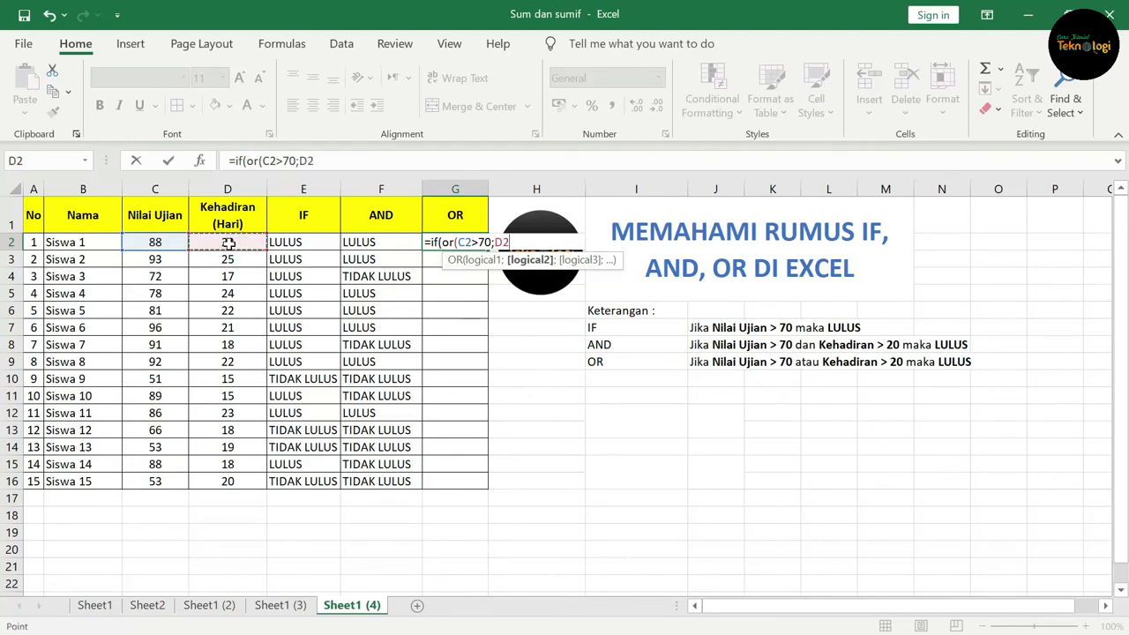
{"action": "type", "text": ">20"}
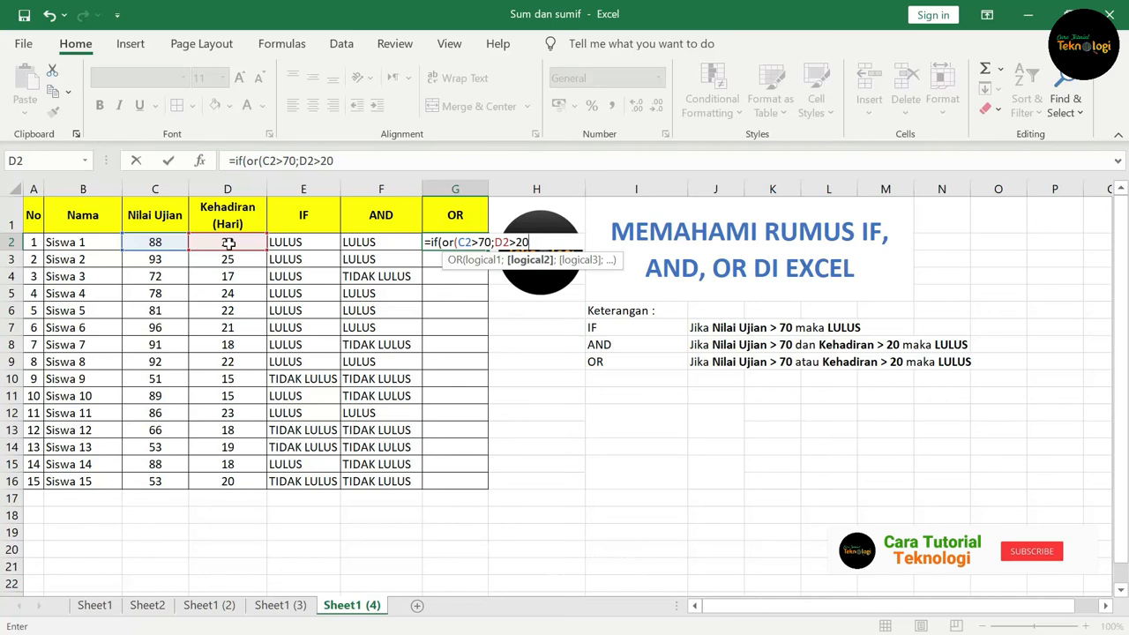
{"action": "type", "text": ")"}
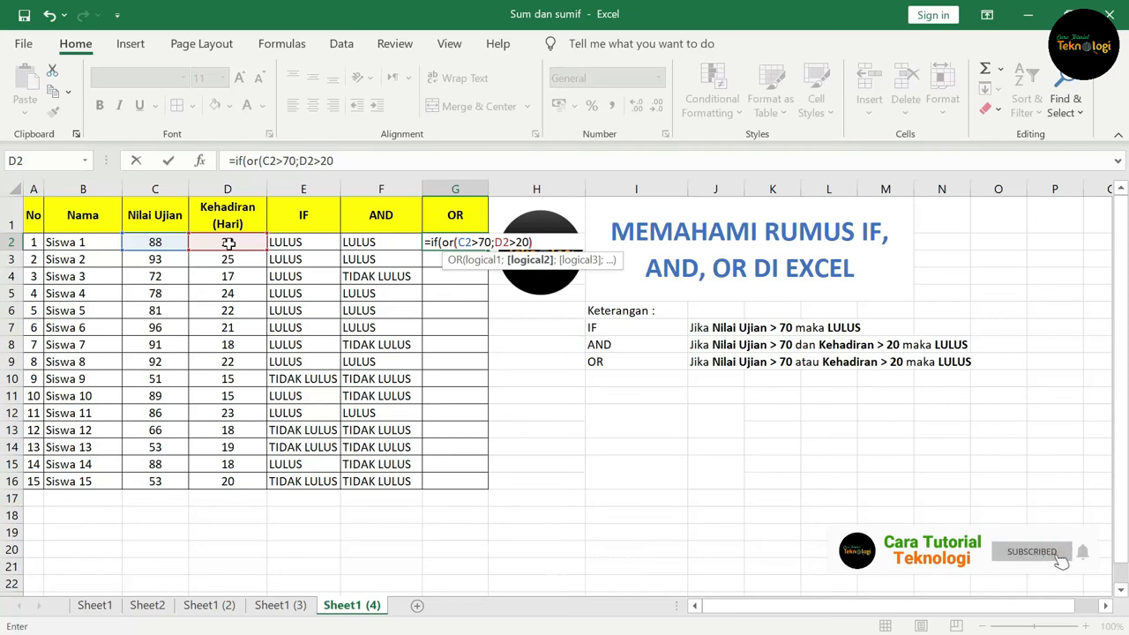
{"action": "type", "text": ";"}
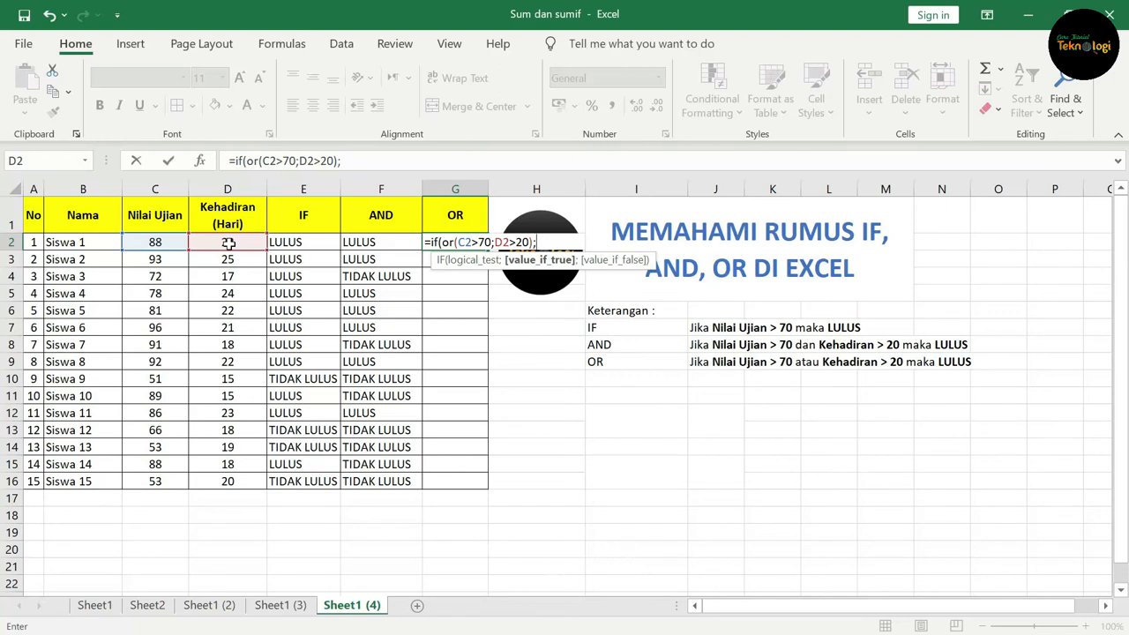
{"action": "type", "text": "\"LULULS"}
{"action": "type", "text": "S"}
{"action": "type", "text": "\""}
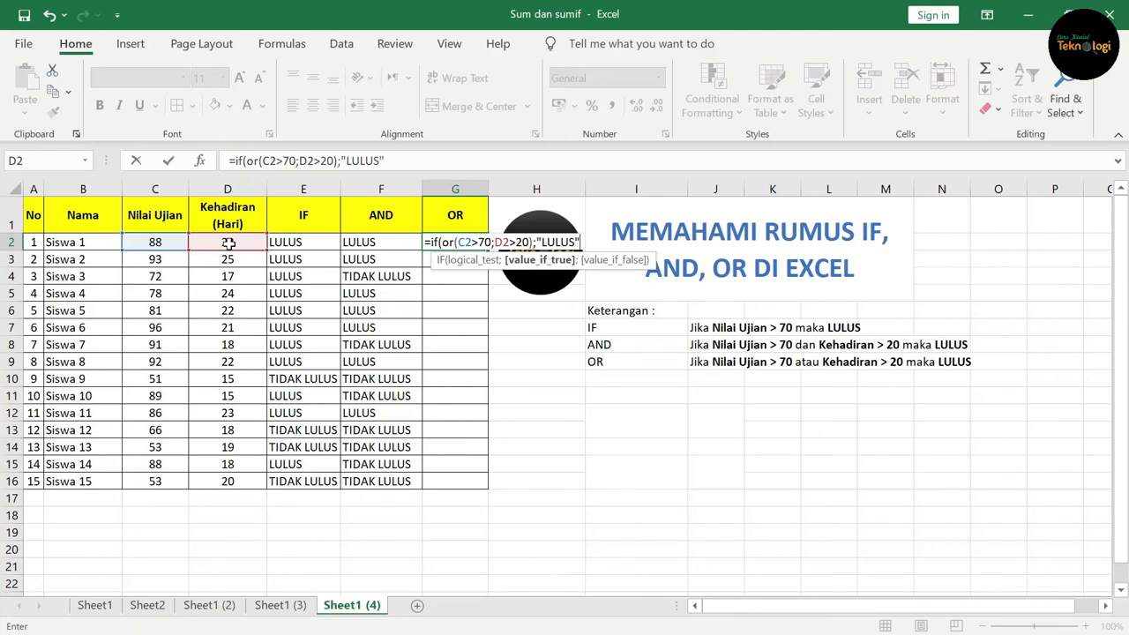
{"action": "type", "text": ";\""}
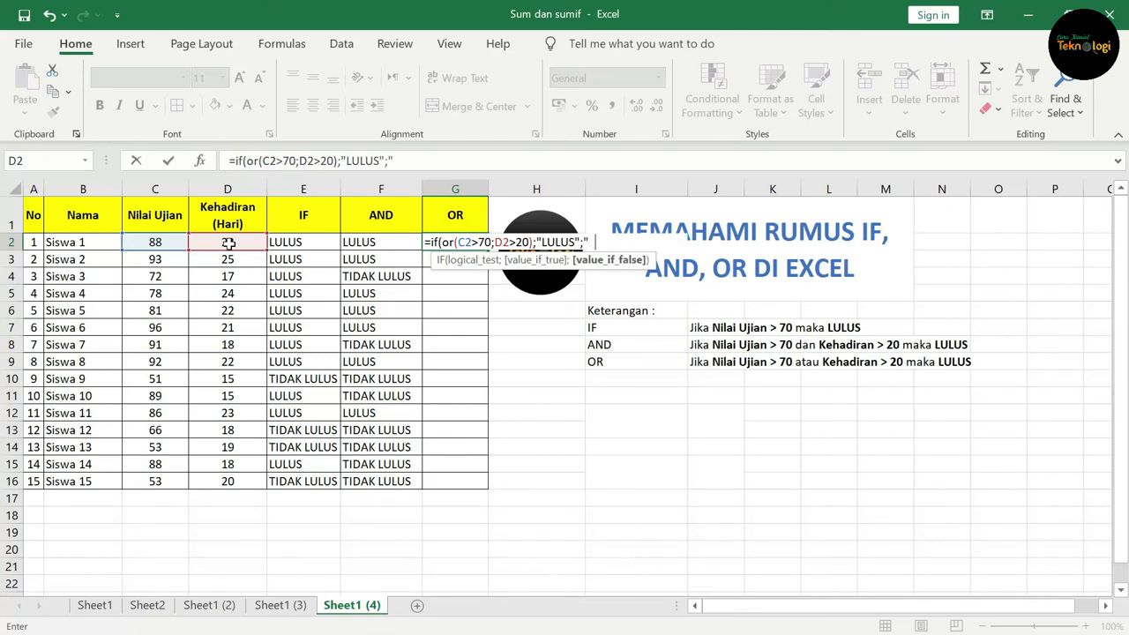
{"action": "type", "text": "TIDAK LULUS"}
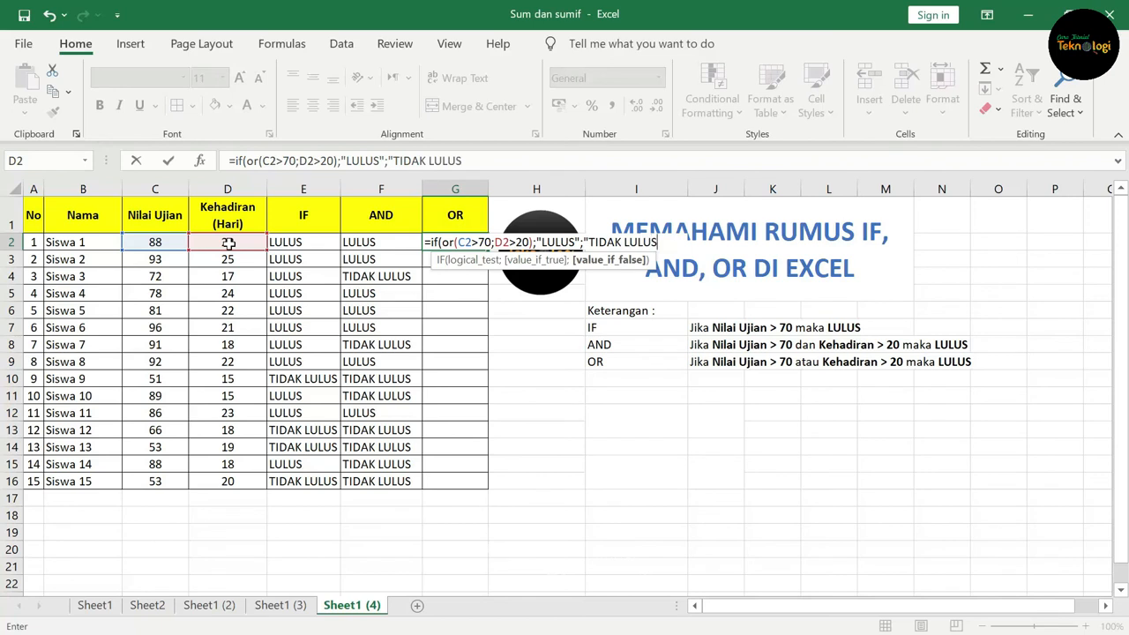
{"action": "type", "text": "\")"}
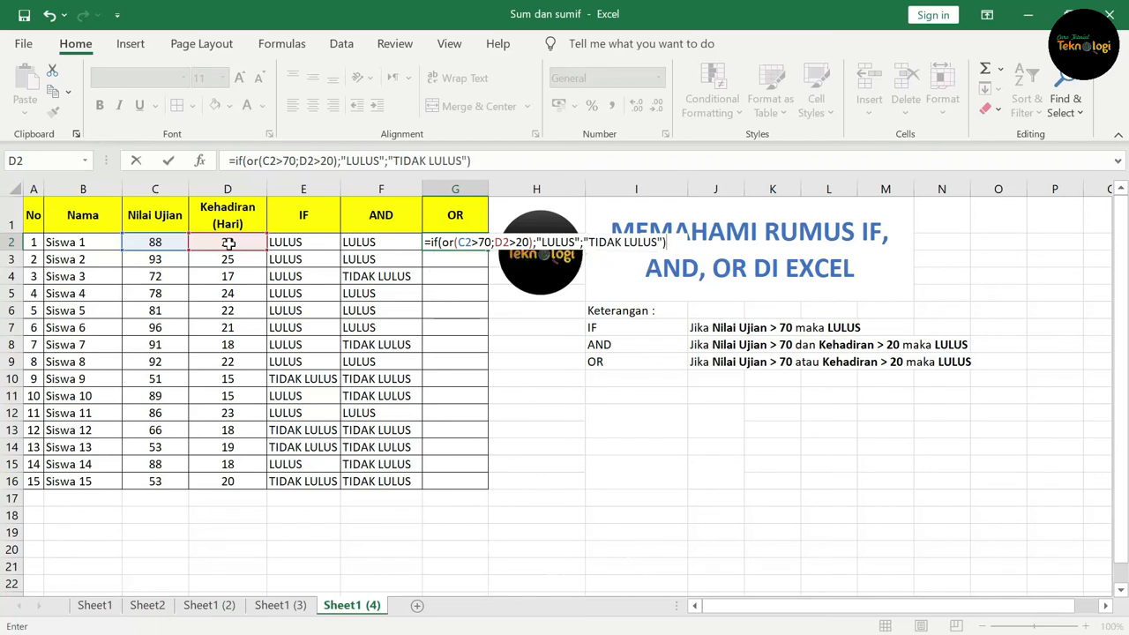
{"action": "key", "text": "Return"}
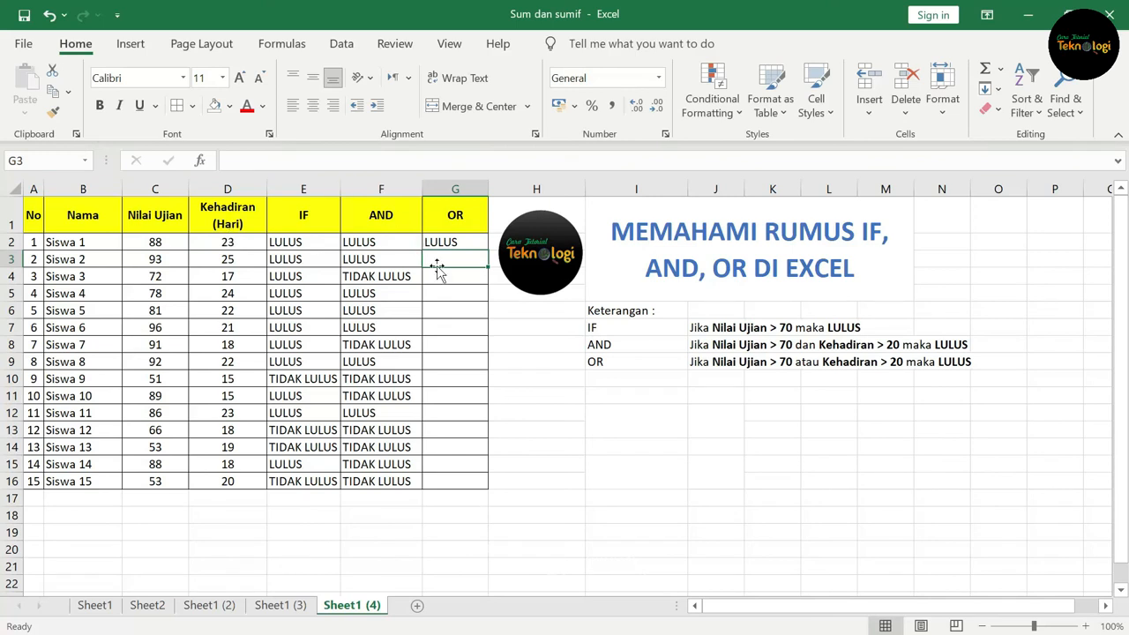
Step: Fill the OR formula from G2 down through G16
{"action": "left_click", "coordinate": [452, 242]}
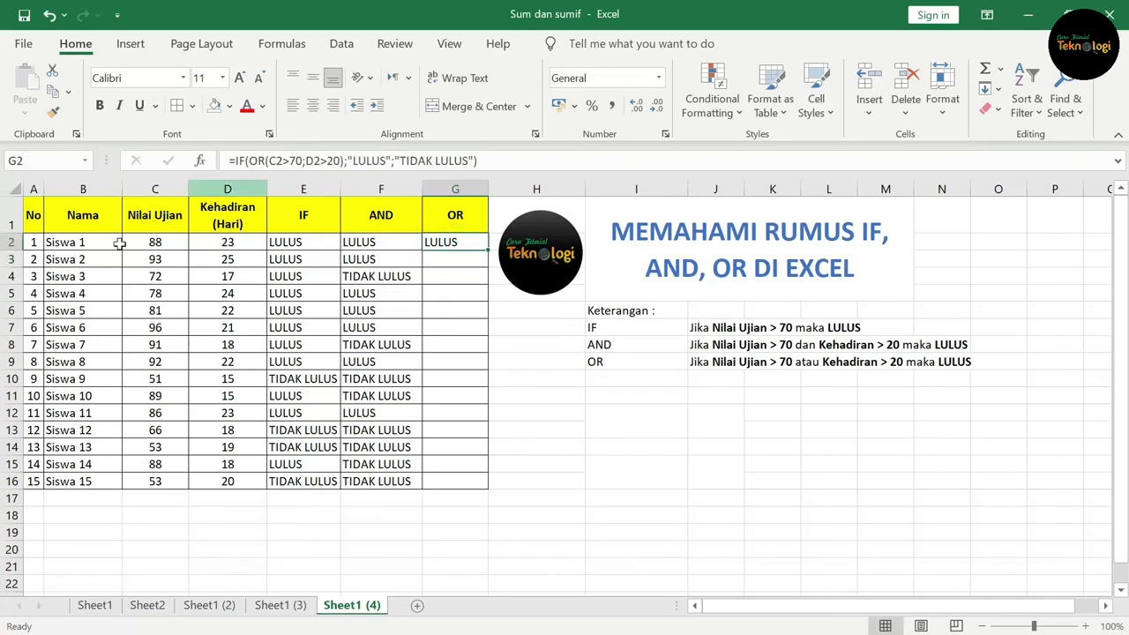
{"action": "left_click", "coordinate": [170, 242]}
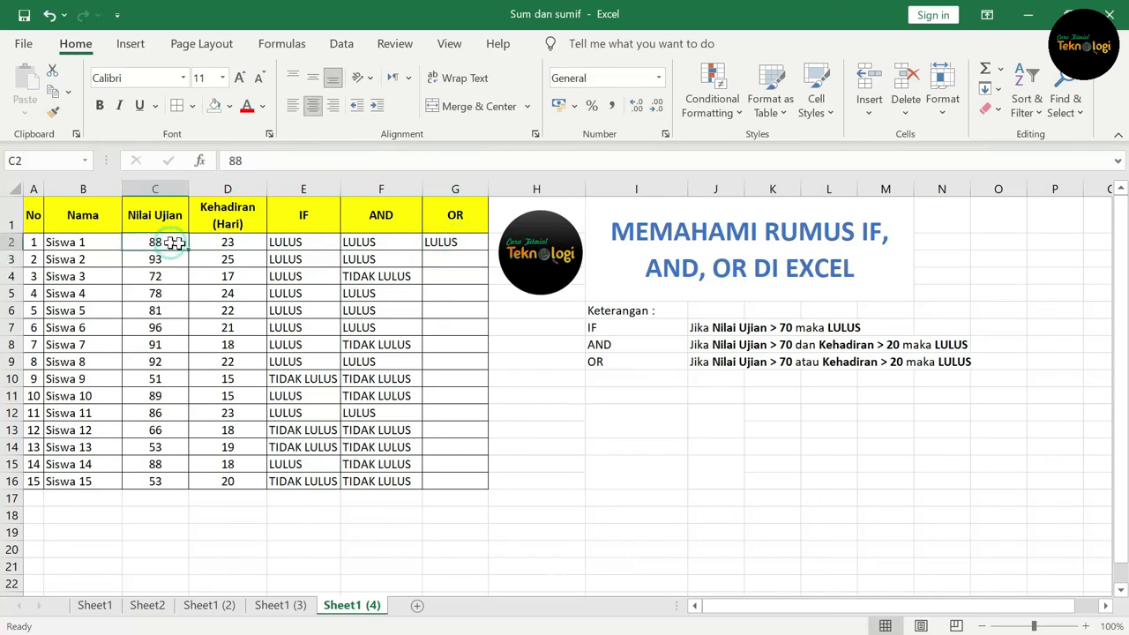
{"action": "left_click", "coordinate": [240, 242]}
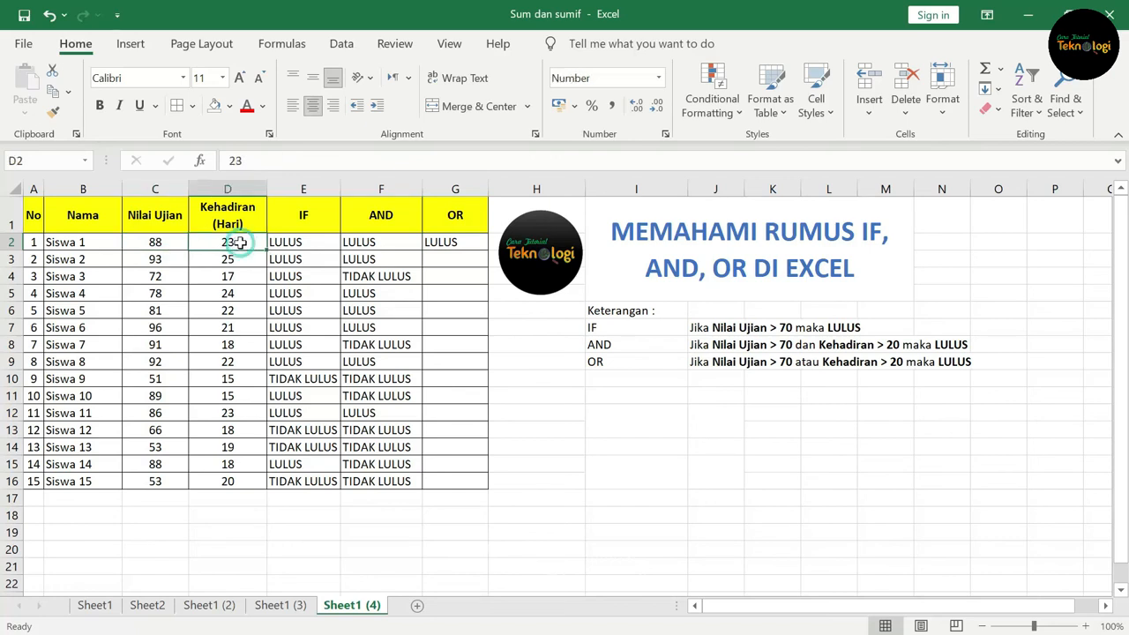
{"action": "left_click", "coordinate": [458, 246]}
{"action": "left_click_drag", "start_coordinate": [487, 250], "coordinate": [487, 487]}
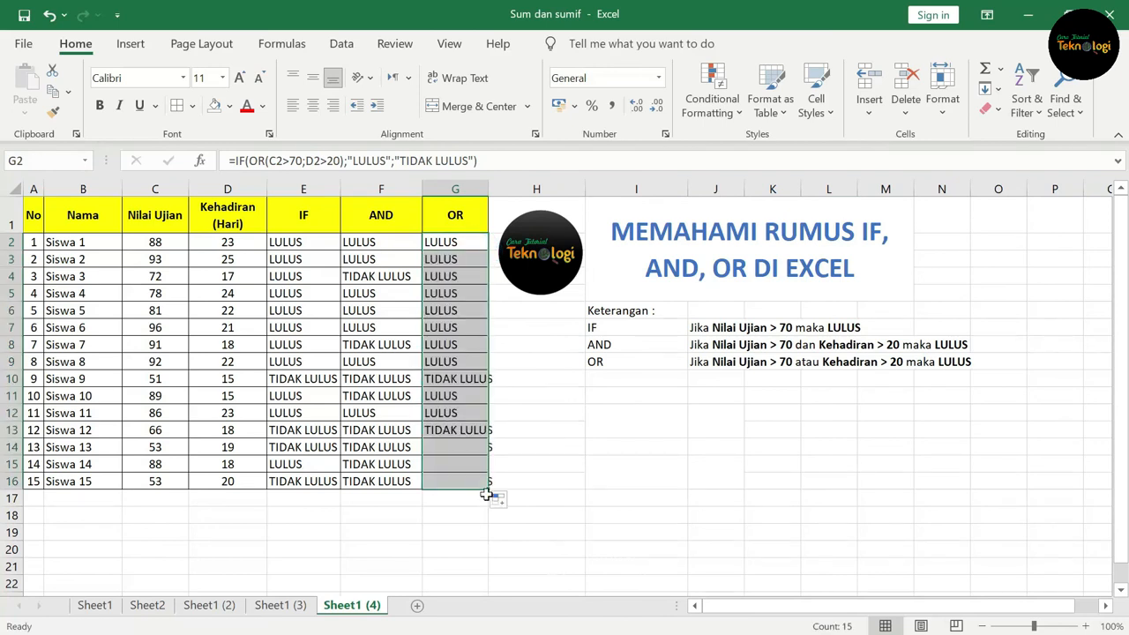
Step: Compare the AND and OR results for Siswa 3 and Siswa 10 against their Nilai Ujian and Kehadiran values
{"action": "left_click", "coordinate": [375, 280]}
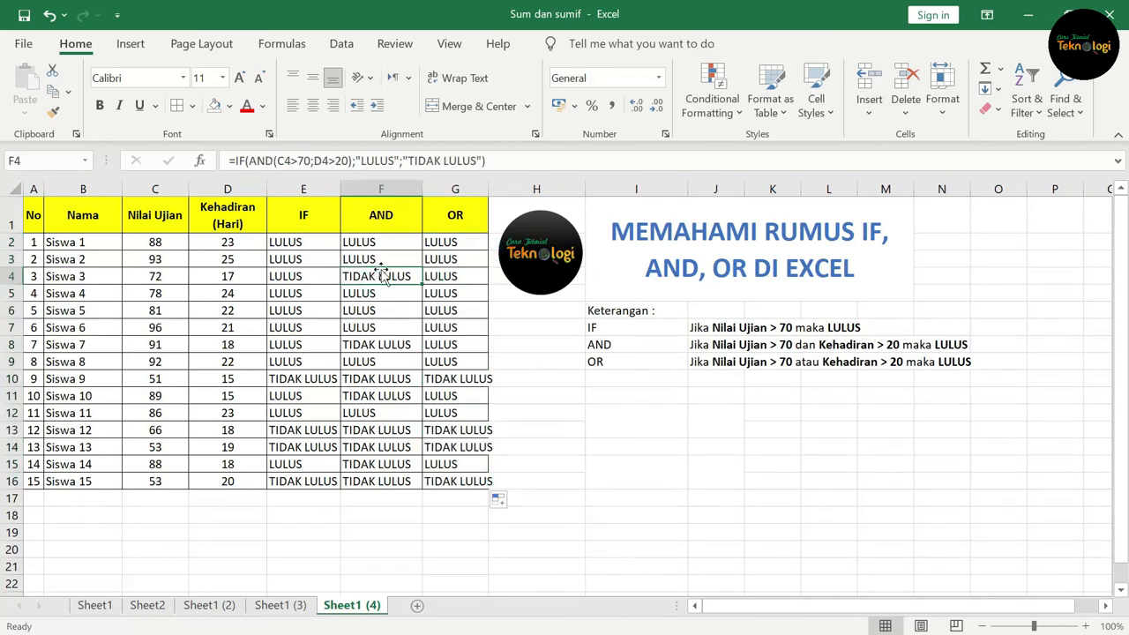
{"action": "left_click", "coordinate": [227, 276]}
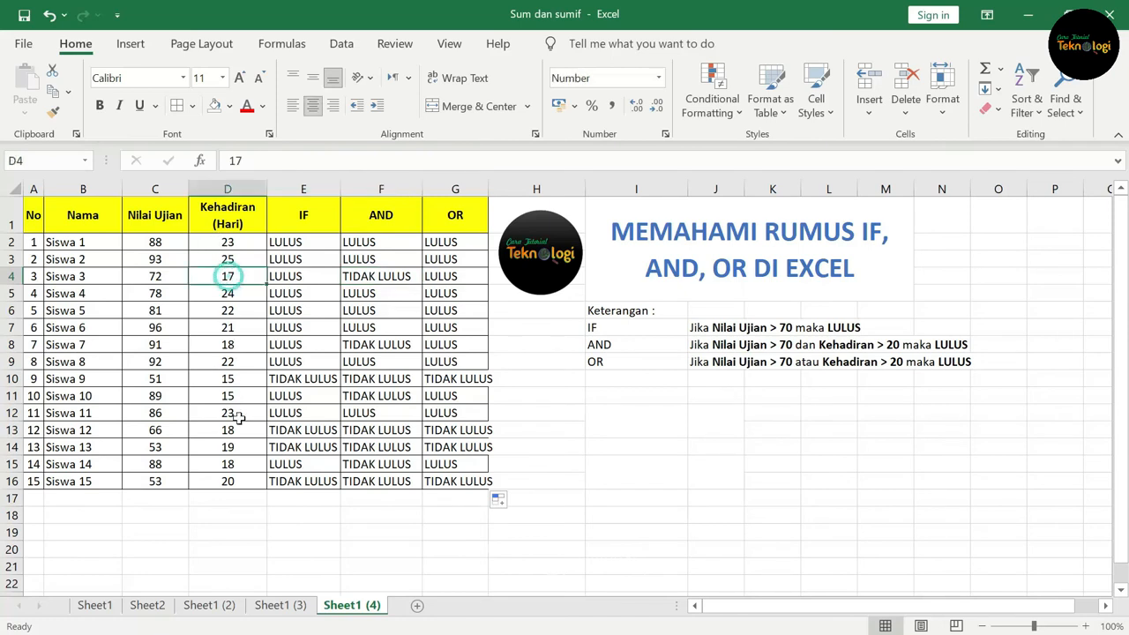
{"action": "left_click", "coordinate": [459, 282]}
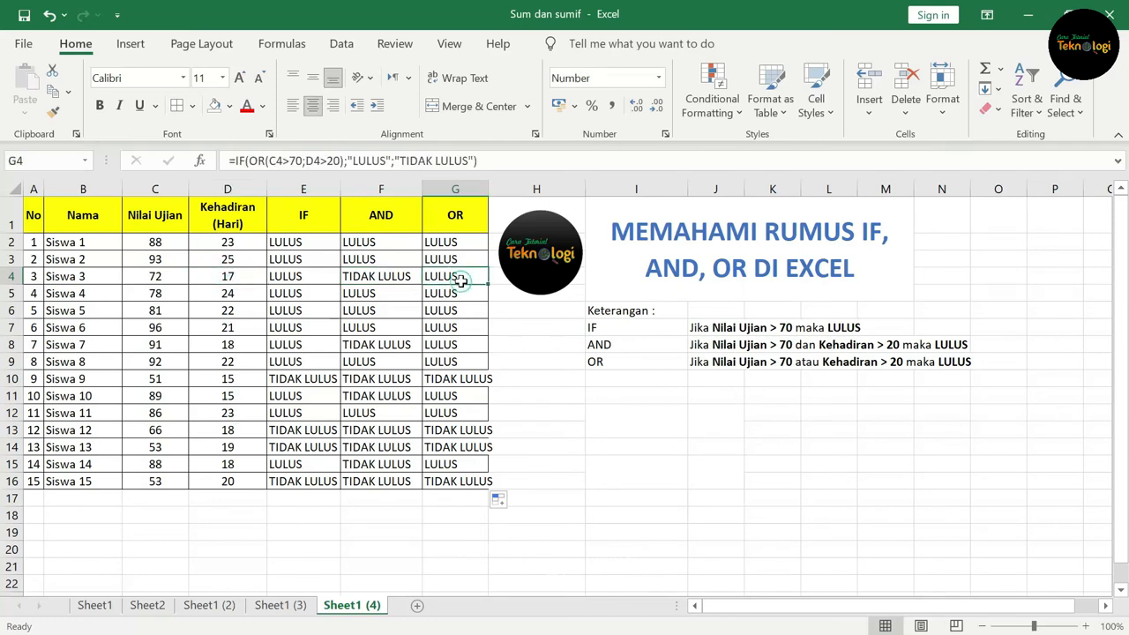
{"action": "left_click", "coordinate": [152, 277]}
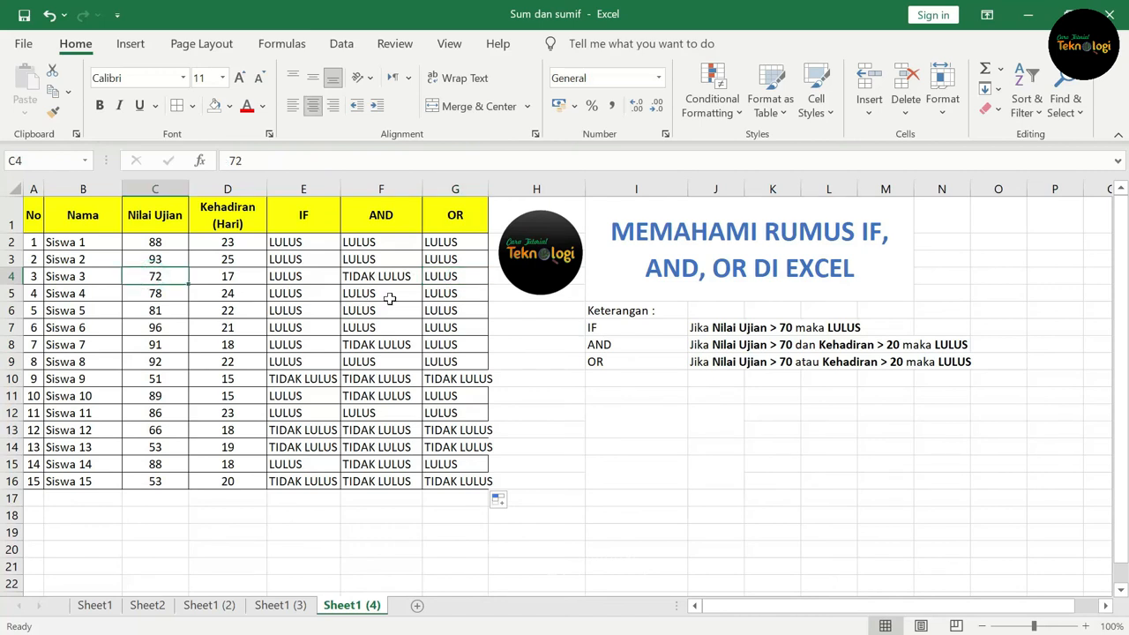
{"action": "left_click", "coordinate": [449, 277]}
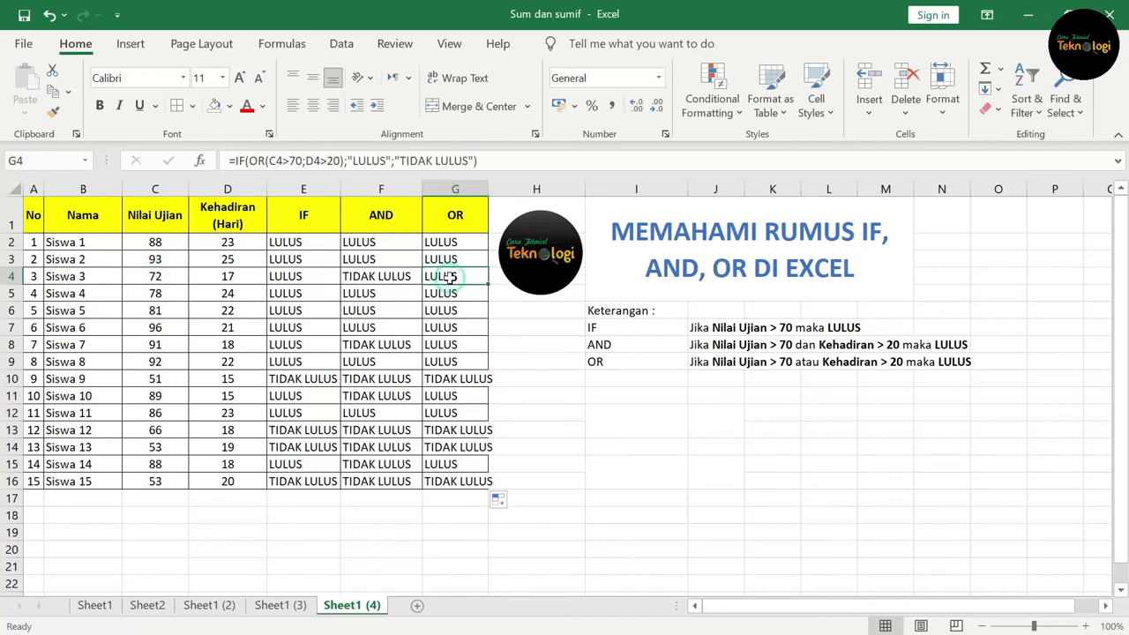
{"action": "left_click", "coordinate": [10, 397]}
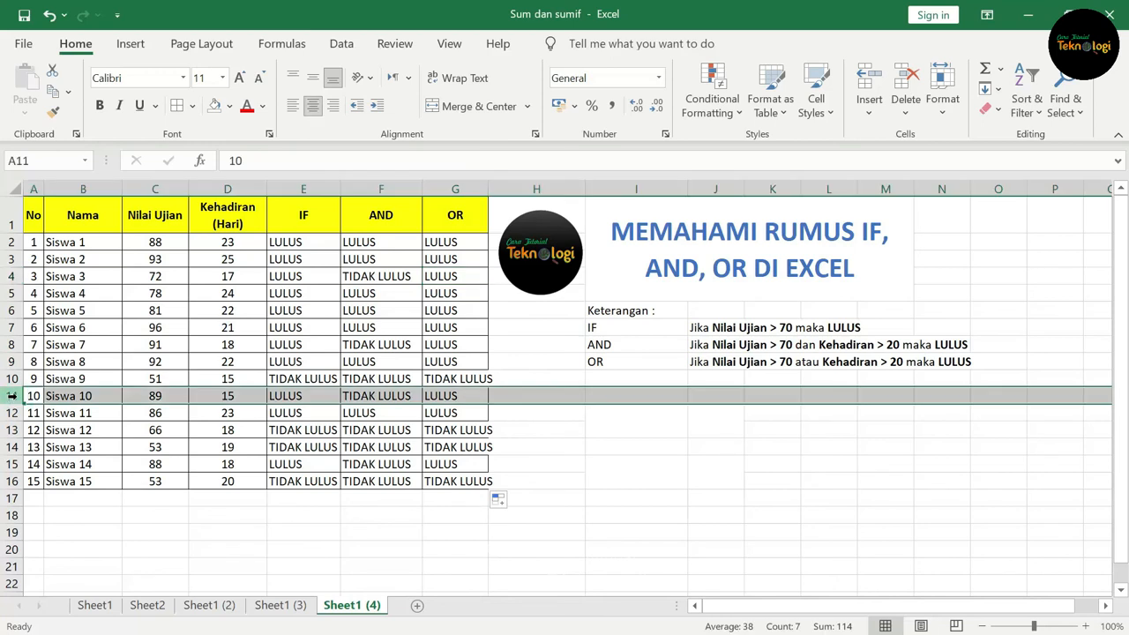
{"action": "left_click", "coordinate": [374, 396]}
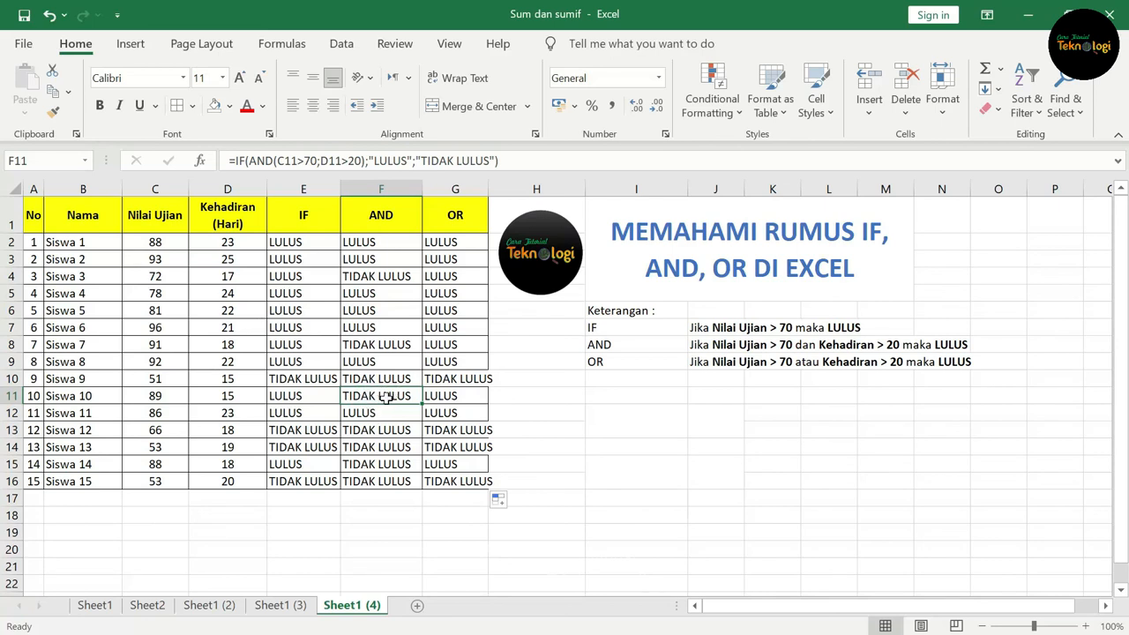
{"action": "left_click", "coordinate": [239, 396]}
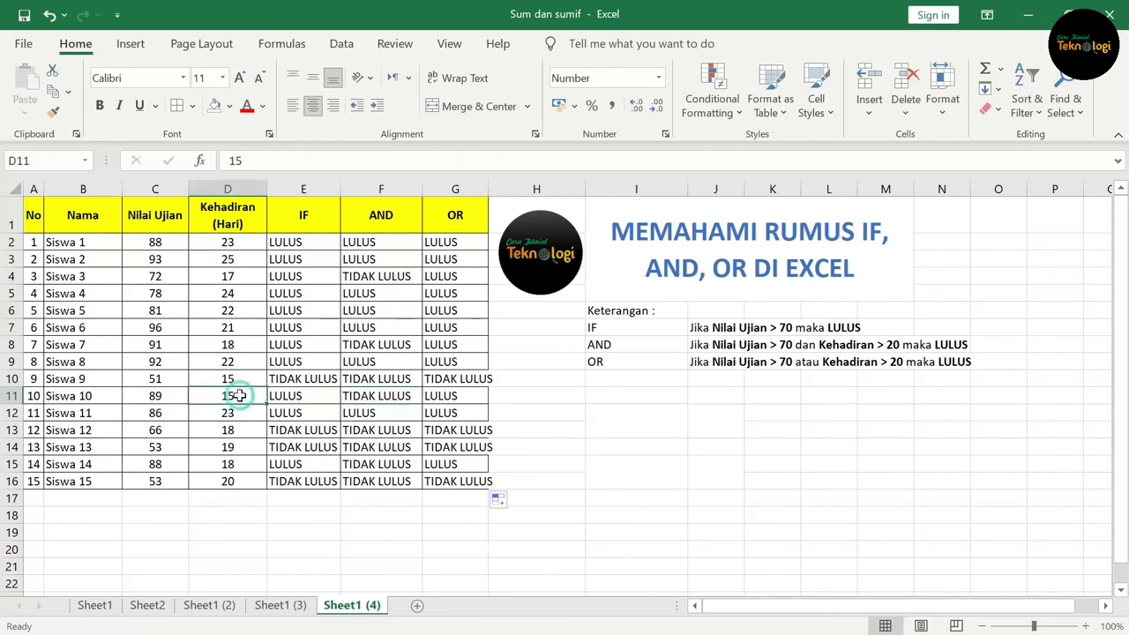
{"action": "left_click", "coordinate": [156, 397]}
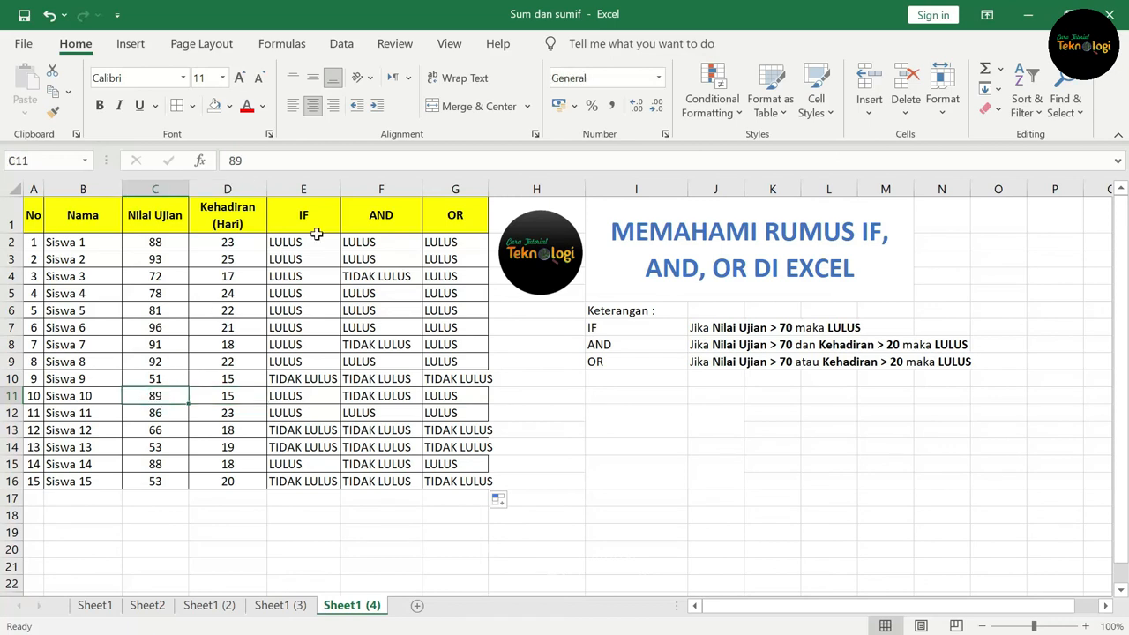
Step: Autofit column G's width to fit the OR results
{"action": "left_click", "coordinate": [462, 398]}
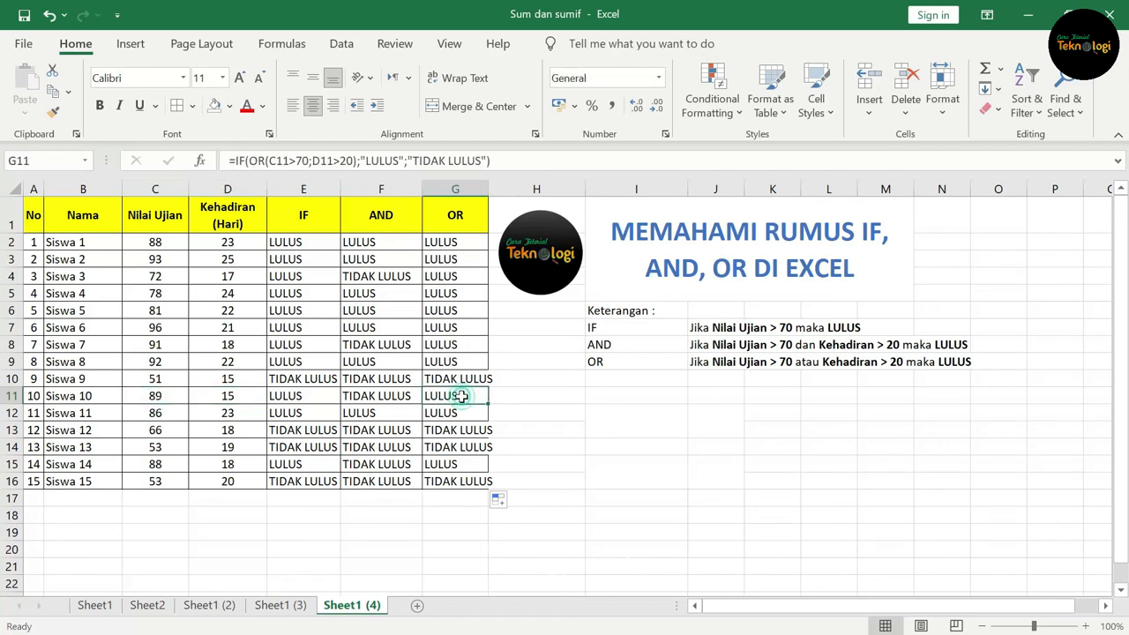
{"action": "double_click", "coordinate": [488, 189]}
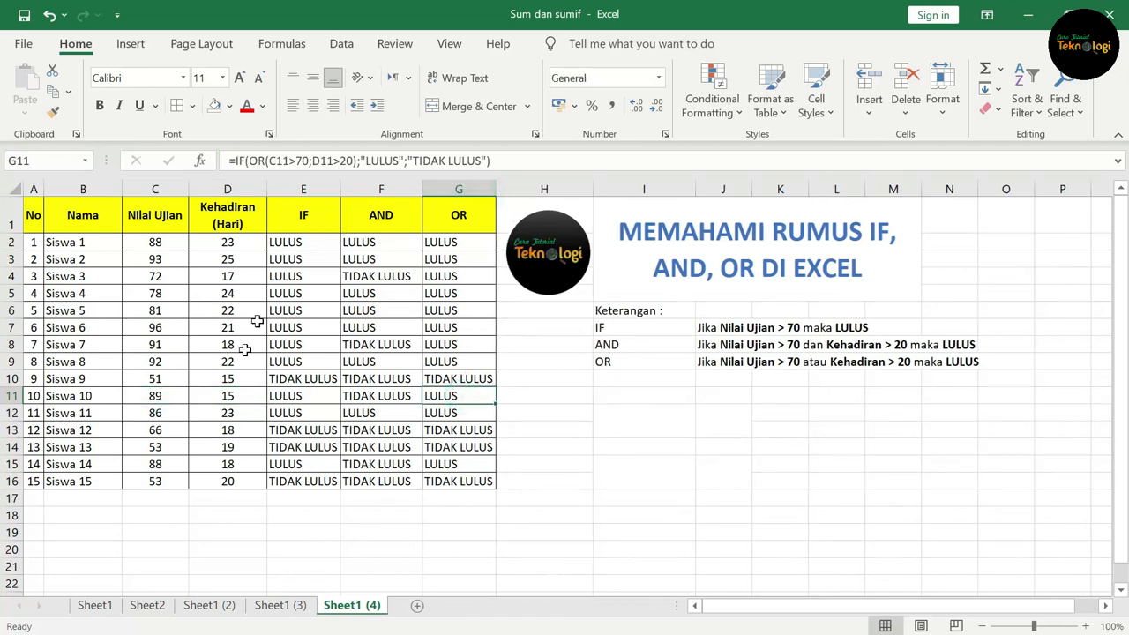
{"action": "left_click", "coordinate": [165, 397]}
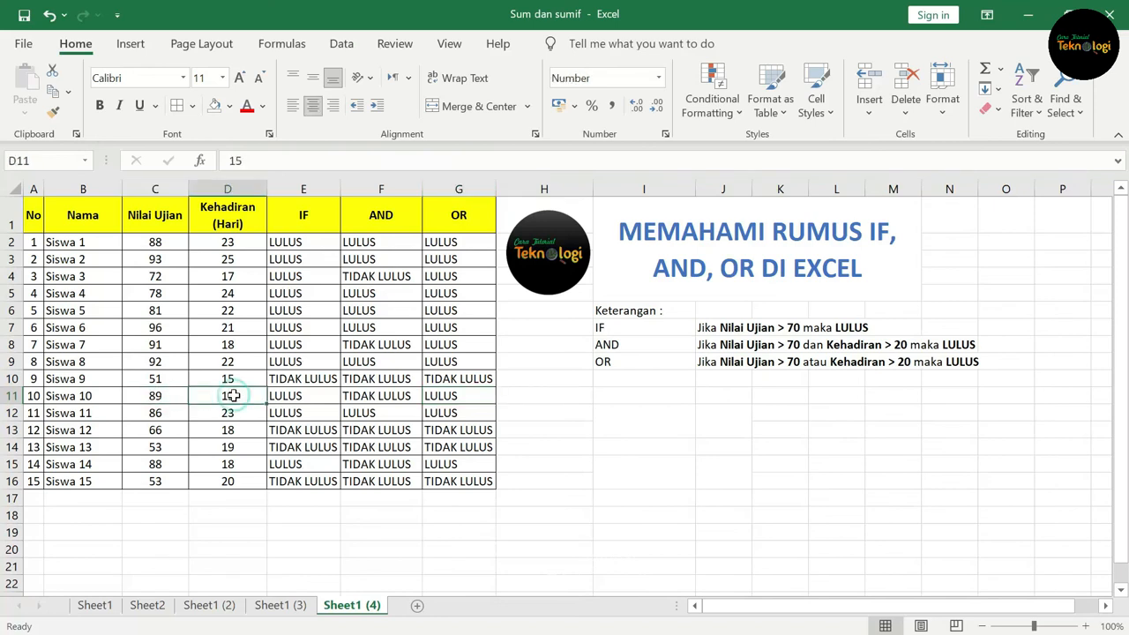
{"action": "left_click", "coordinate": [468, 397]}
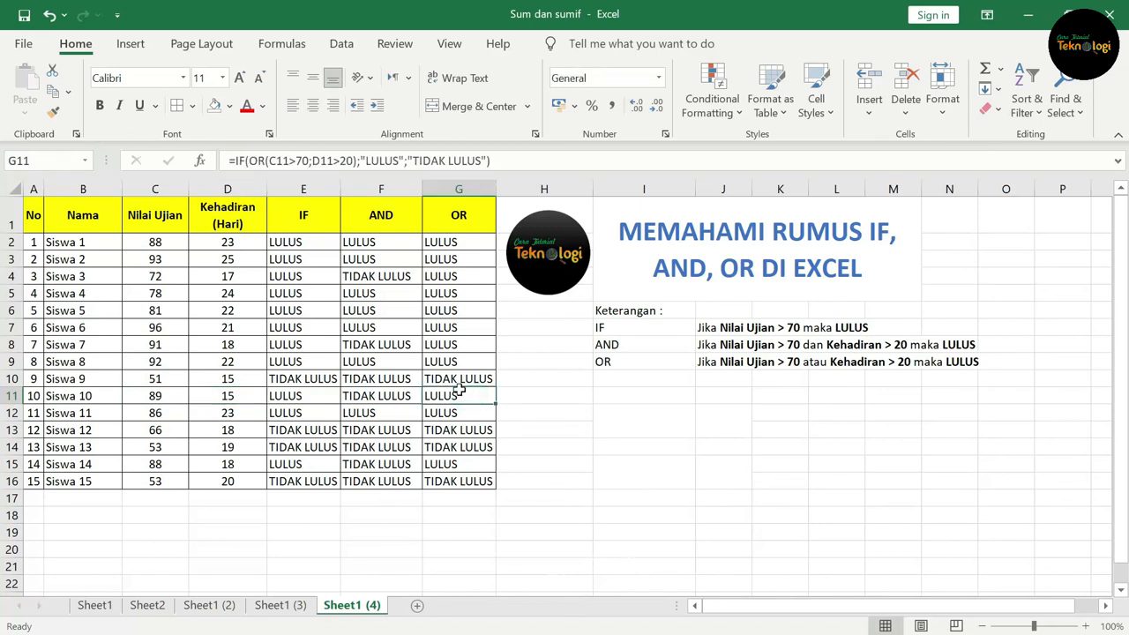